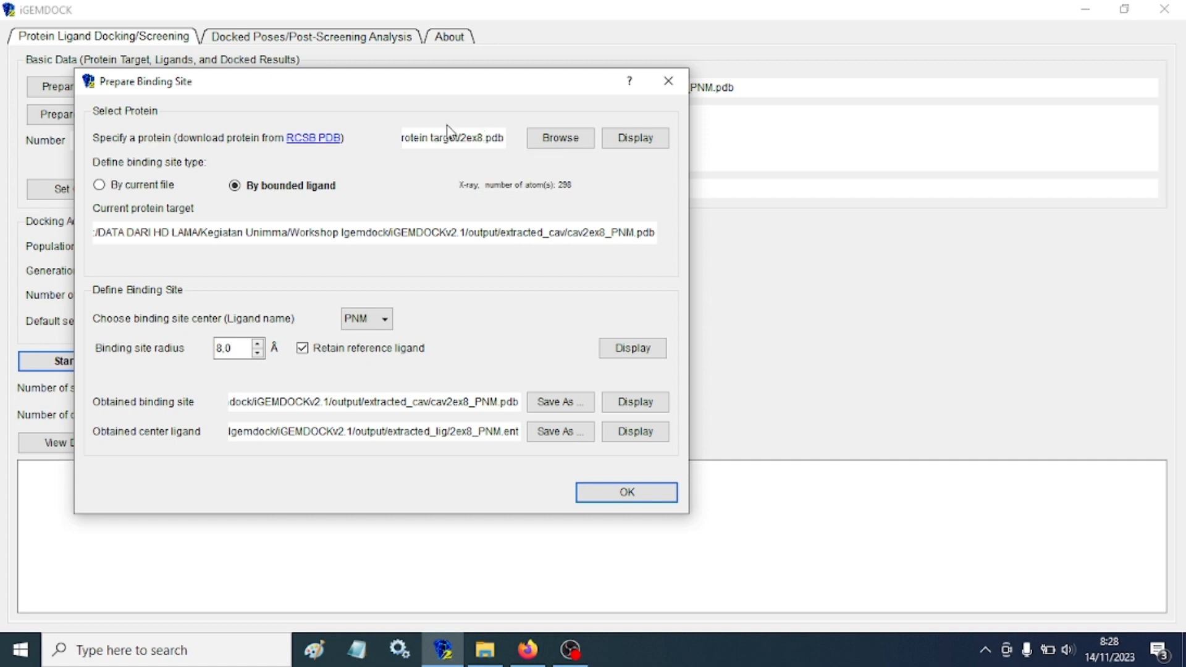
Load 2ex8.pdb from the Protein target folder as the protein and check the ligand choices for the binding site center
key("Tab")
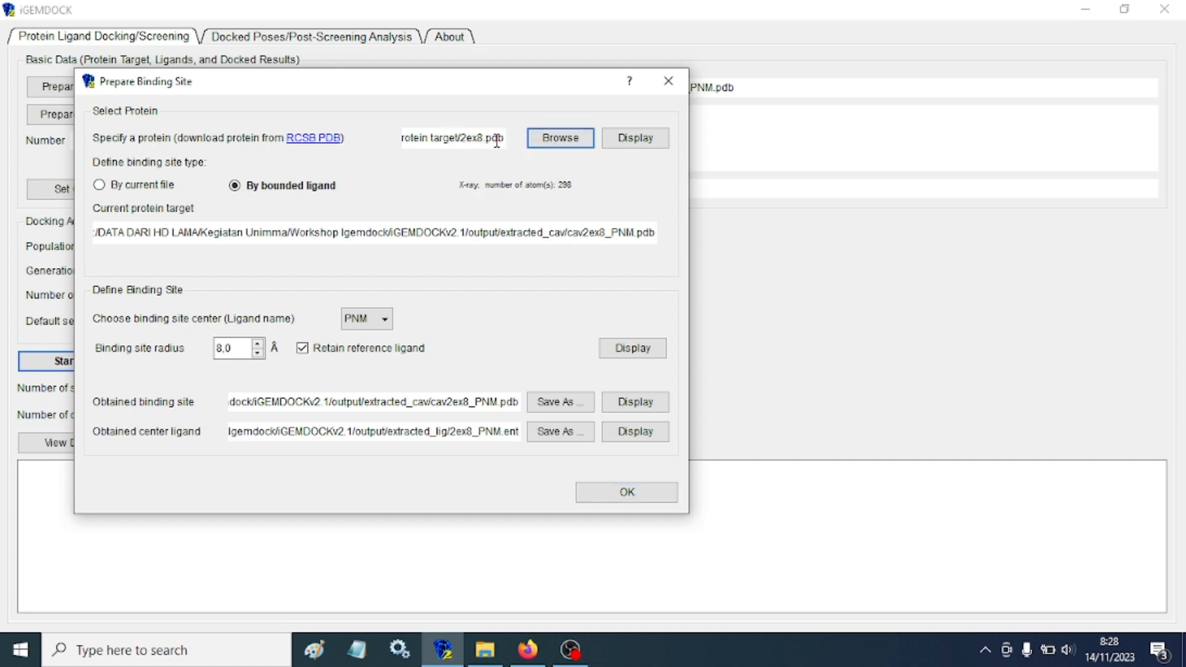
left_click(566, 142)
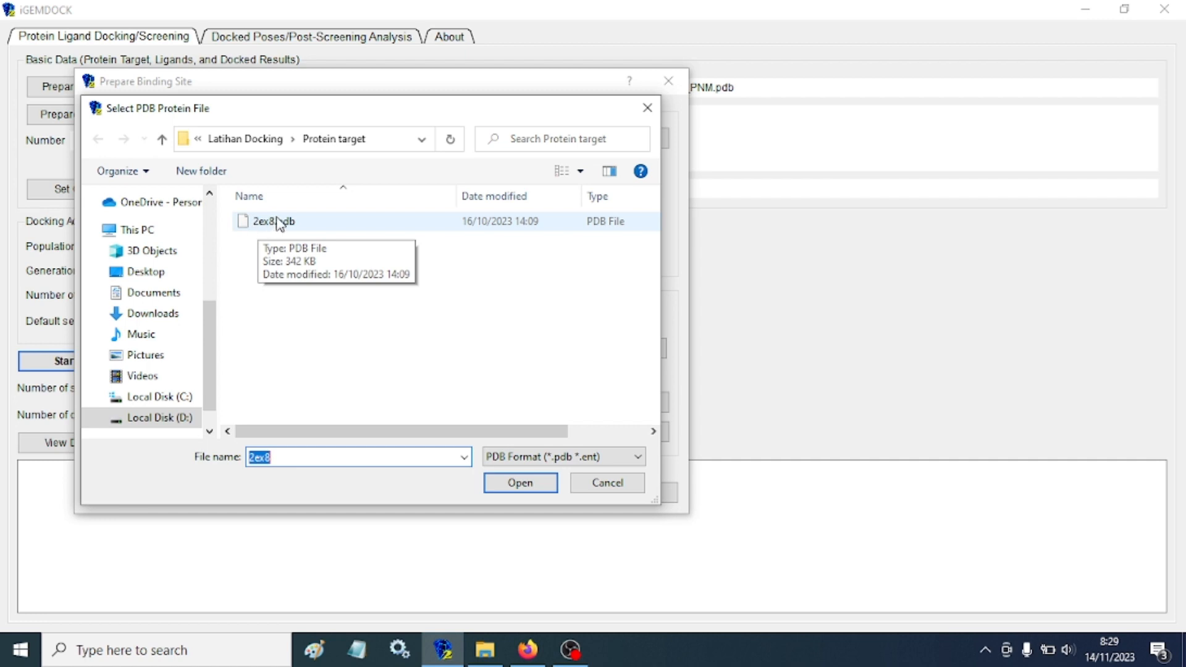
left_click(278, 223)
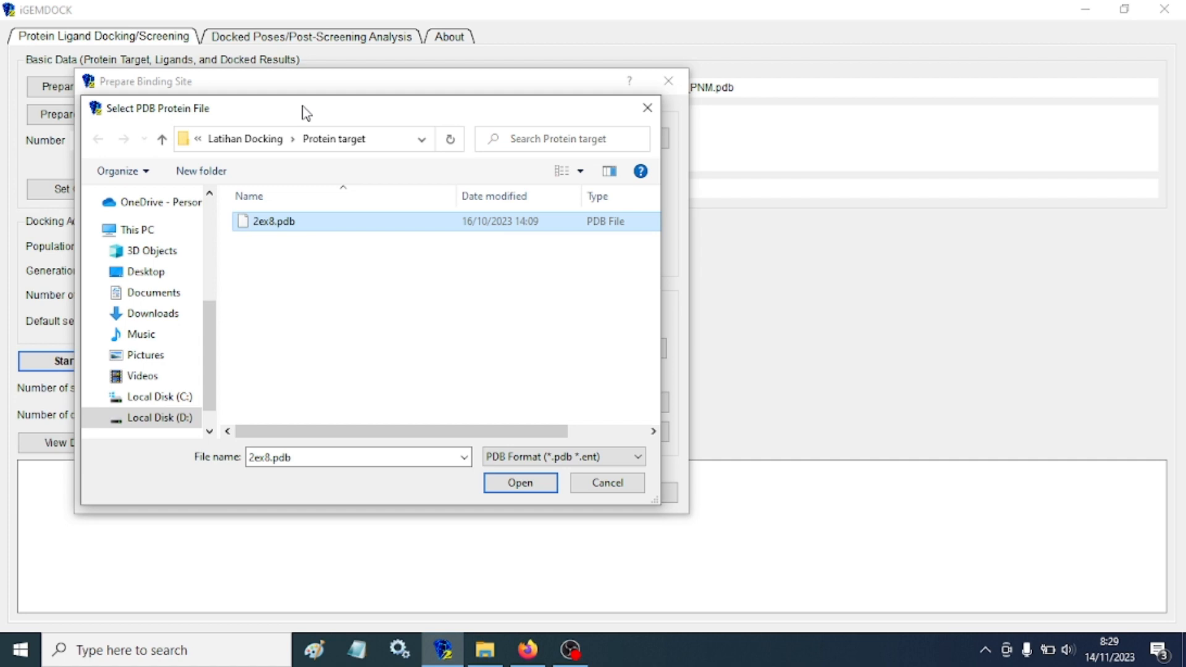
left_click(533, 488)
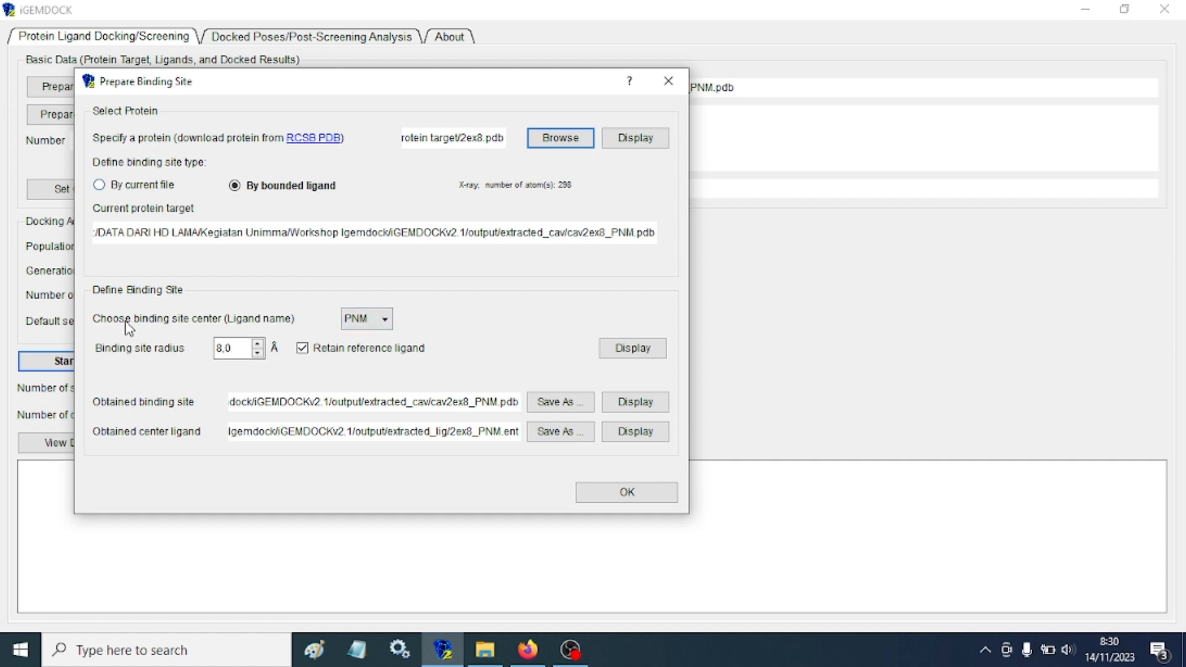
left_click(385, 319)
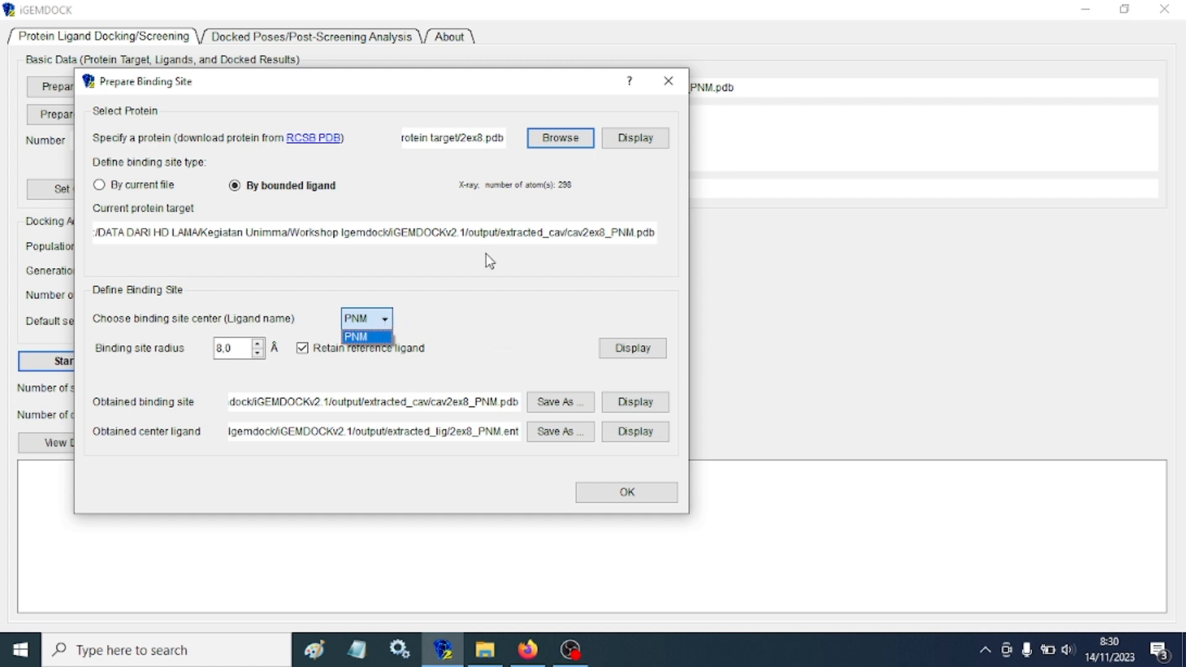
left_click(484, 287)
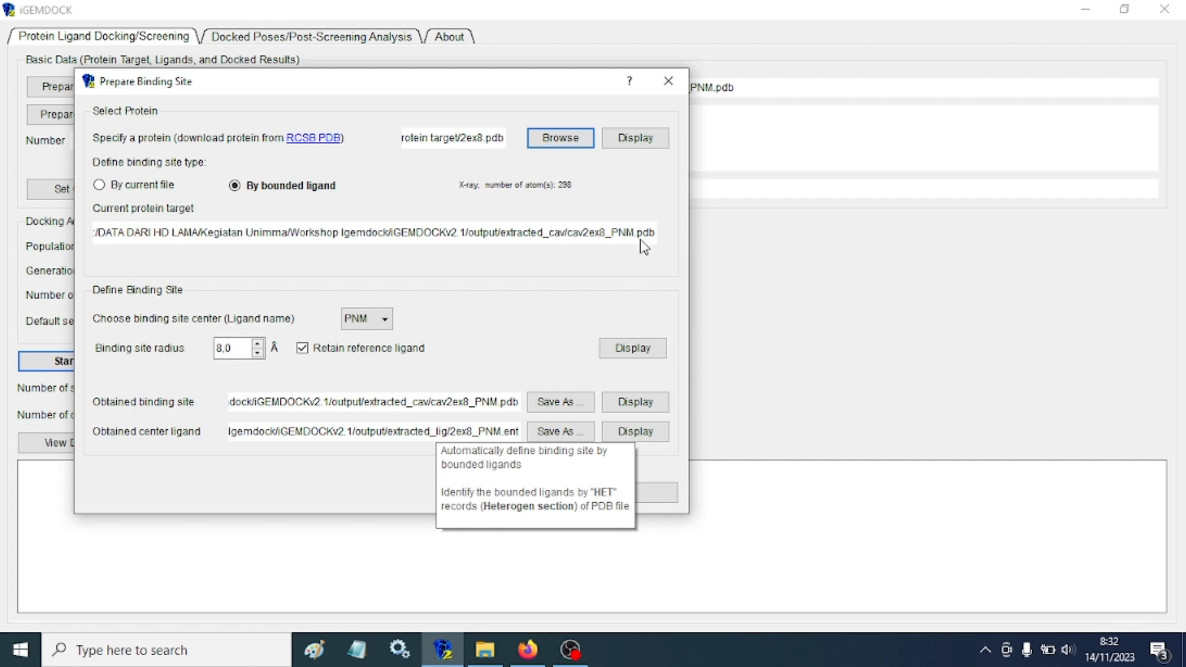
left_click(667, 81)
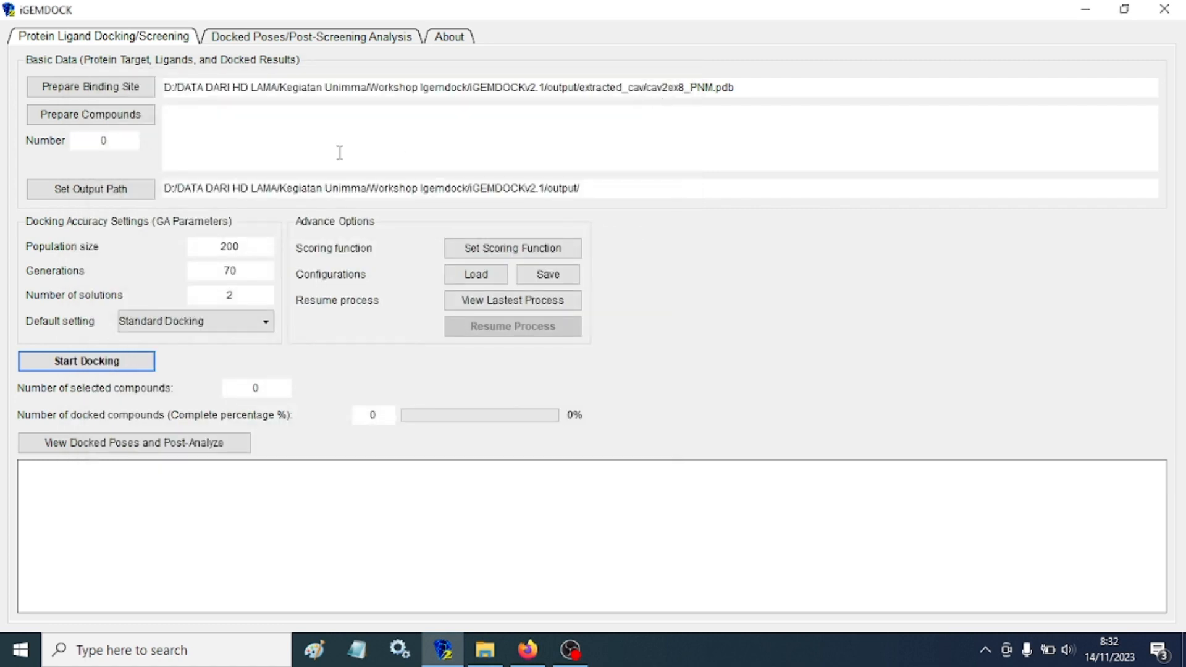
Clear the specified protein path in the binding site settings and confirm the emptied target
left_click(118, 87)
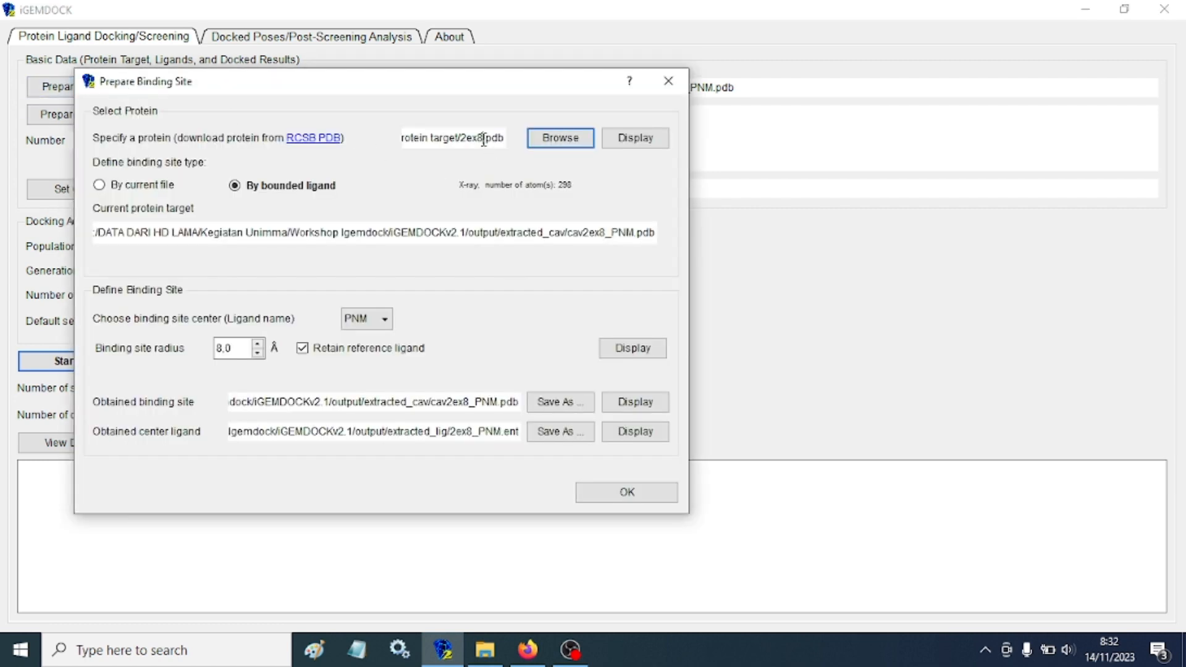
triple_click(495, 137)
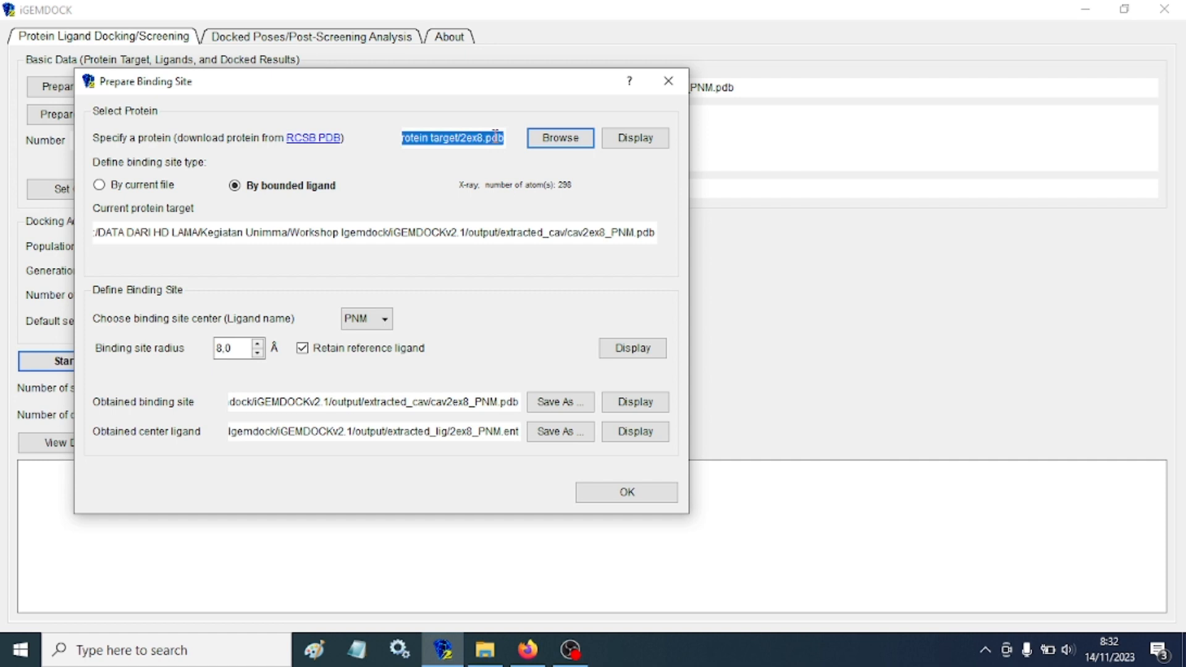
key("BackSpace")
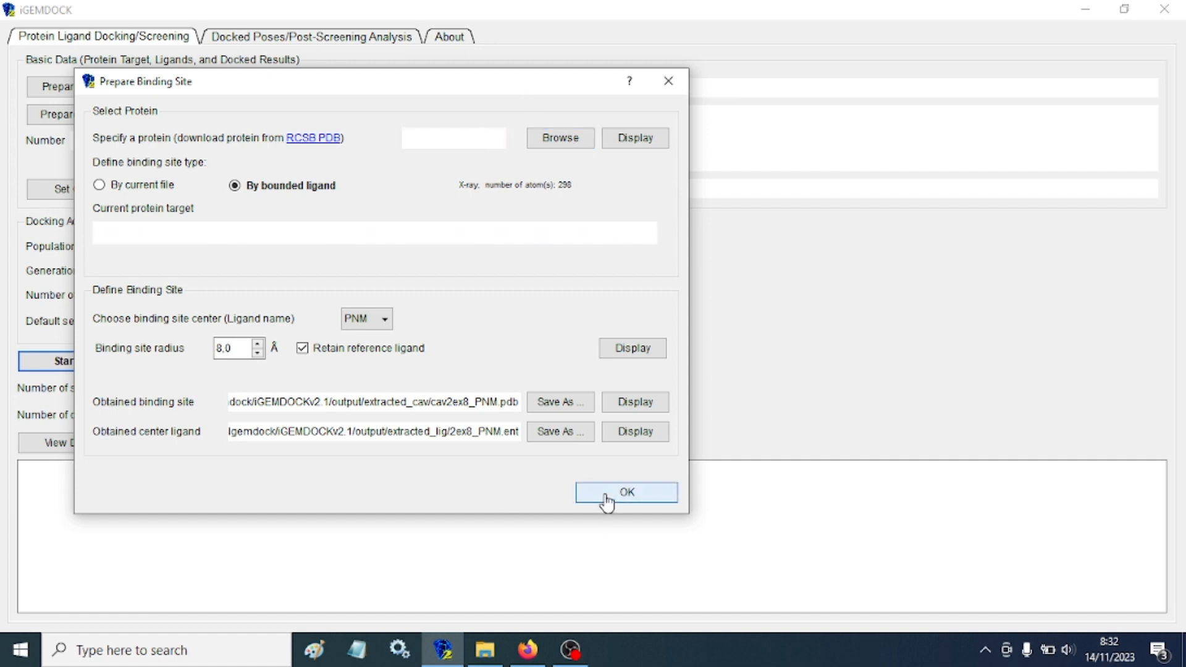
left_click(626, 492)
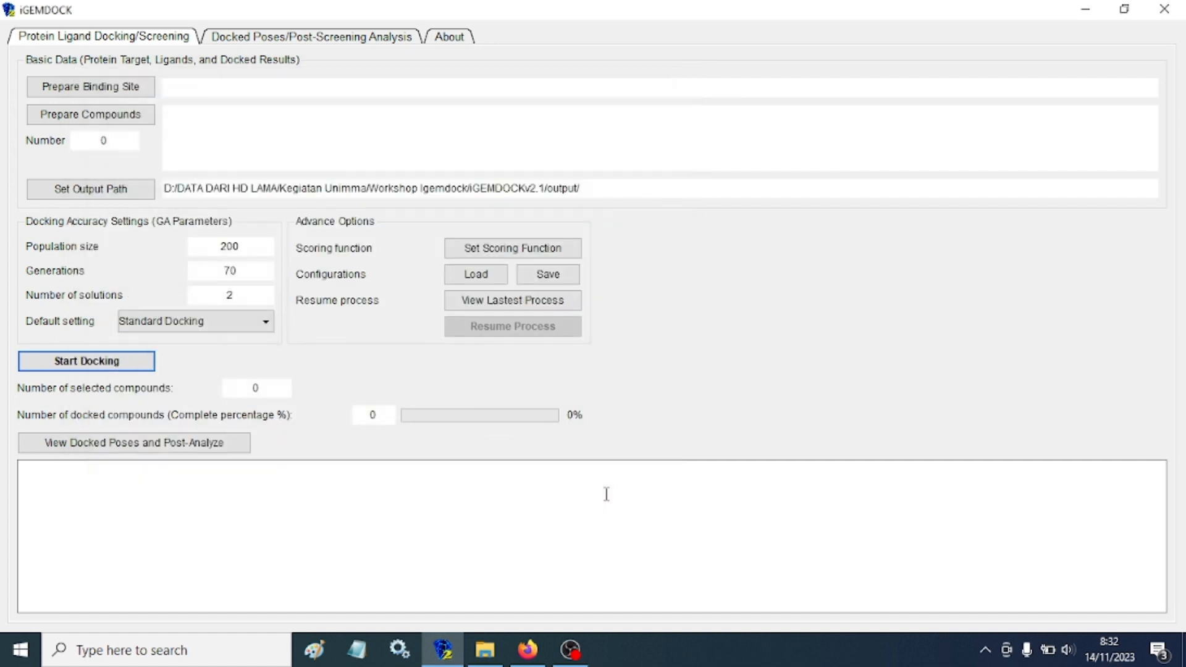
Set the docking output path to D:/Latihan Docking/Hasil ekstraksi
left_click(102, 194)
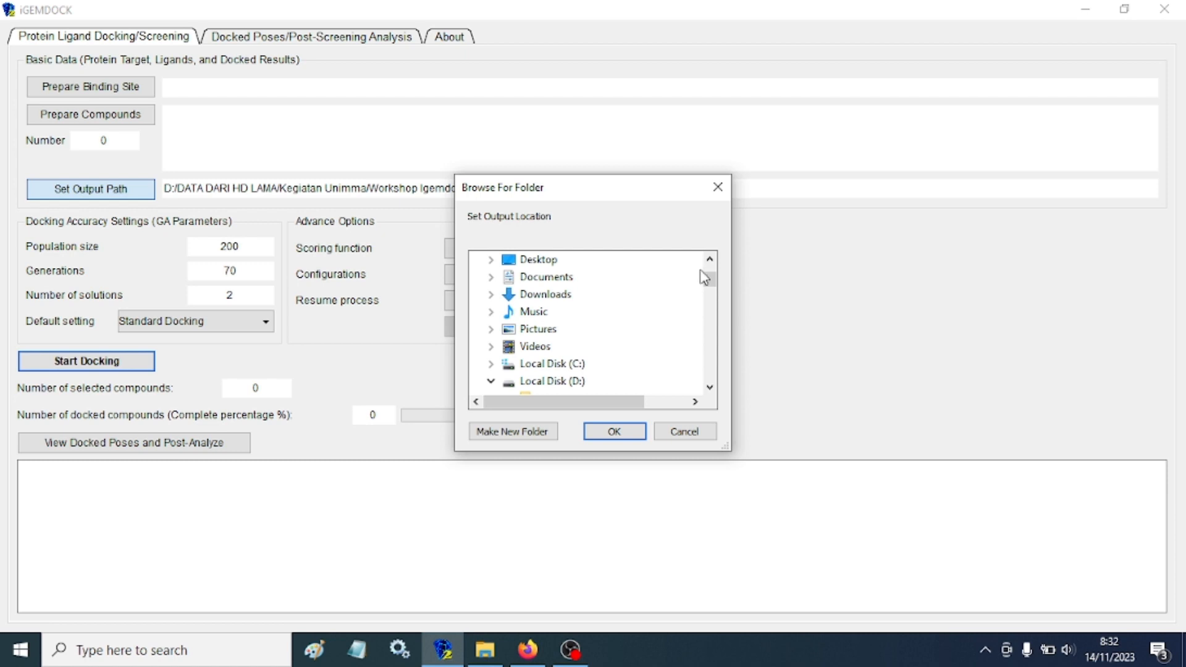
left_click(710, 260)
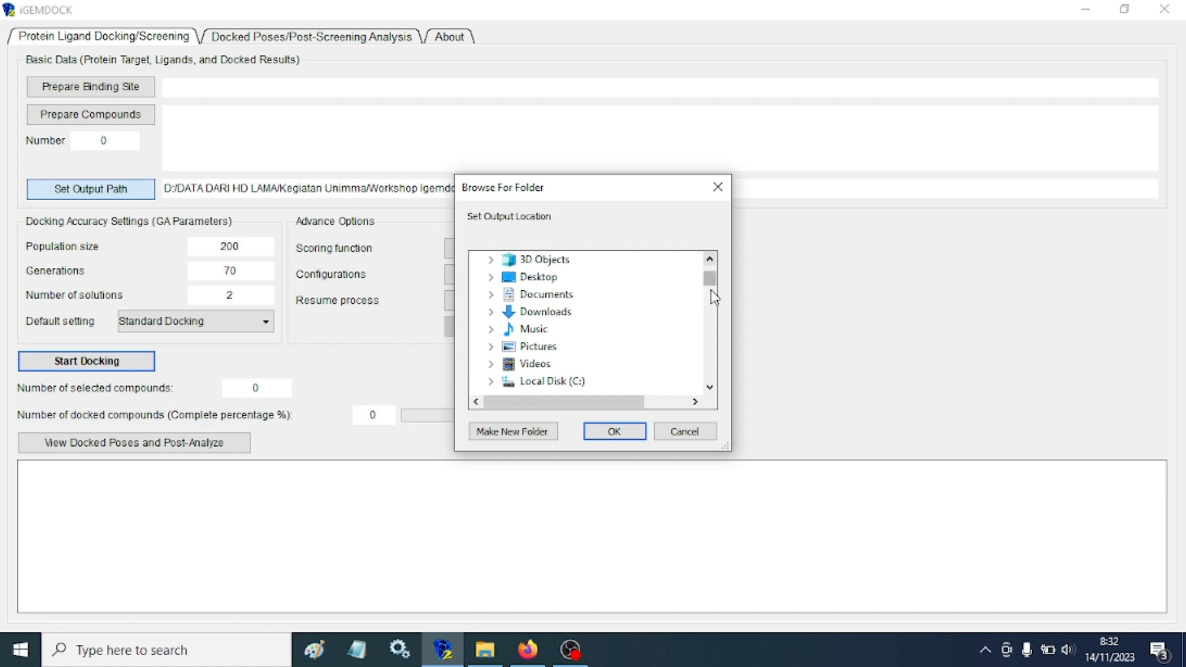
left_click(710, 386)
left_click(710, 386)
left_click(709, 386)
left_click(715, 386)
left_click(714, 385)
left_click(714, 385)
left_click(714, 385)
left_click(711, 387)
left_click(711, 386)
left_click(710, 387)
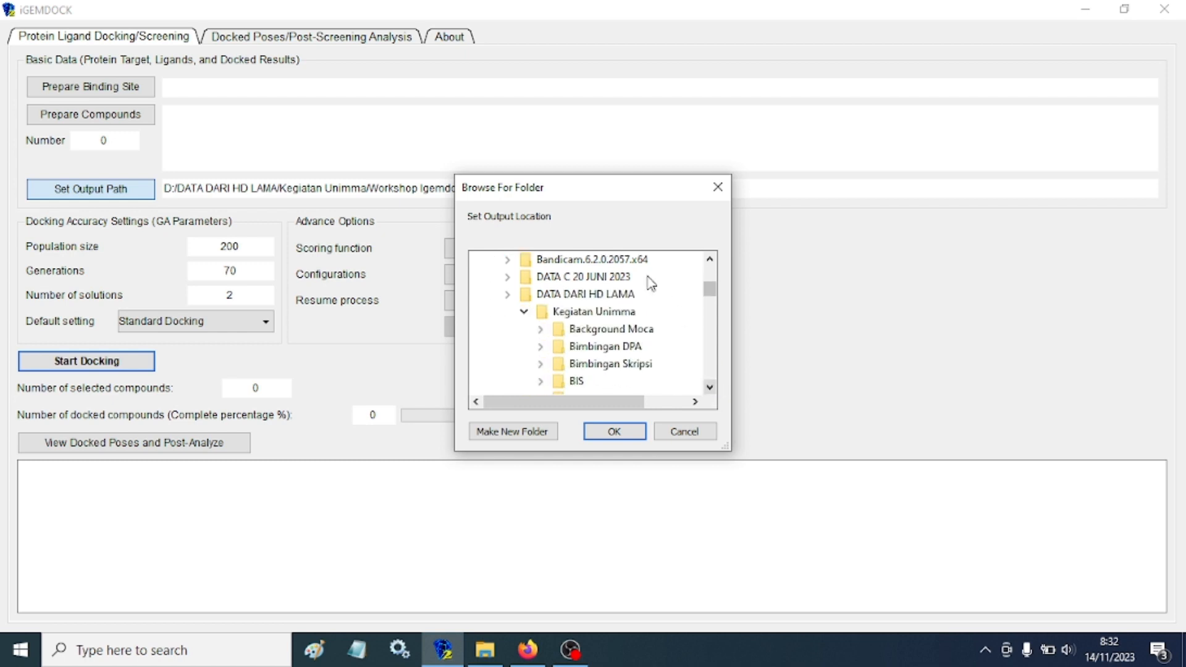
left_click(614, 297)
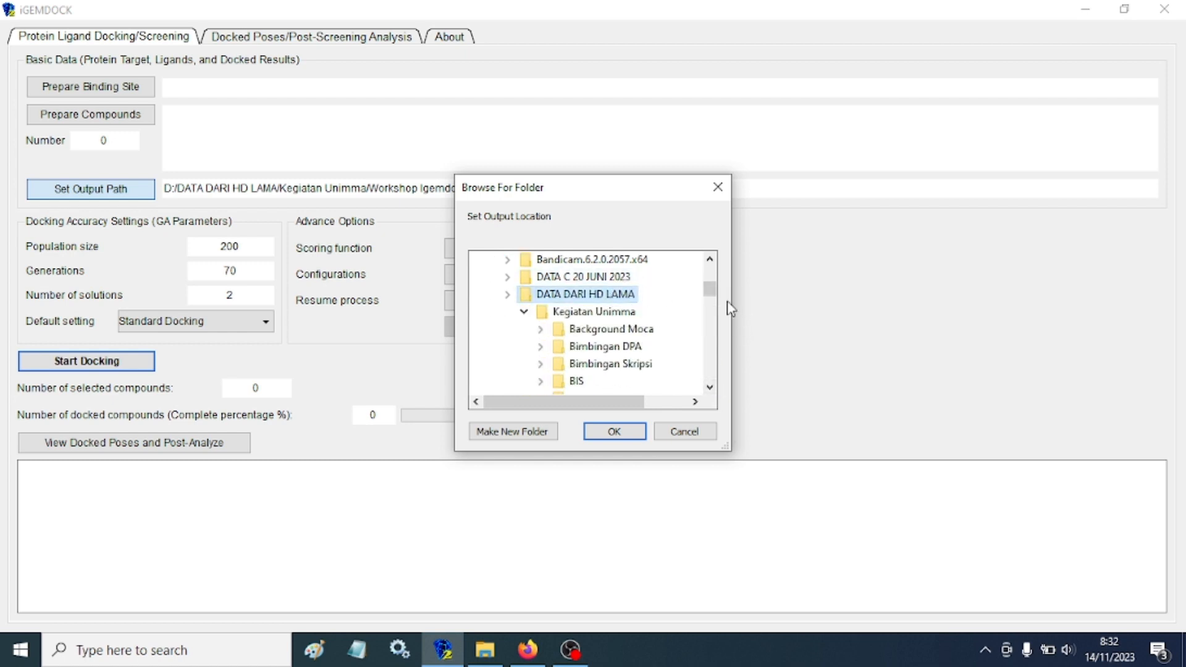
left_click_drag(710, 292, 709, 283)
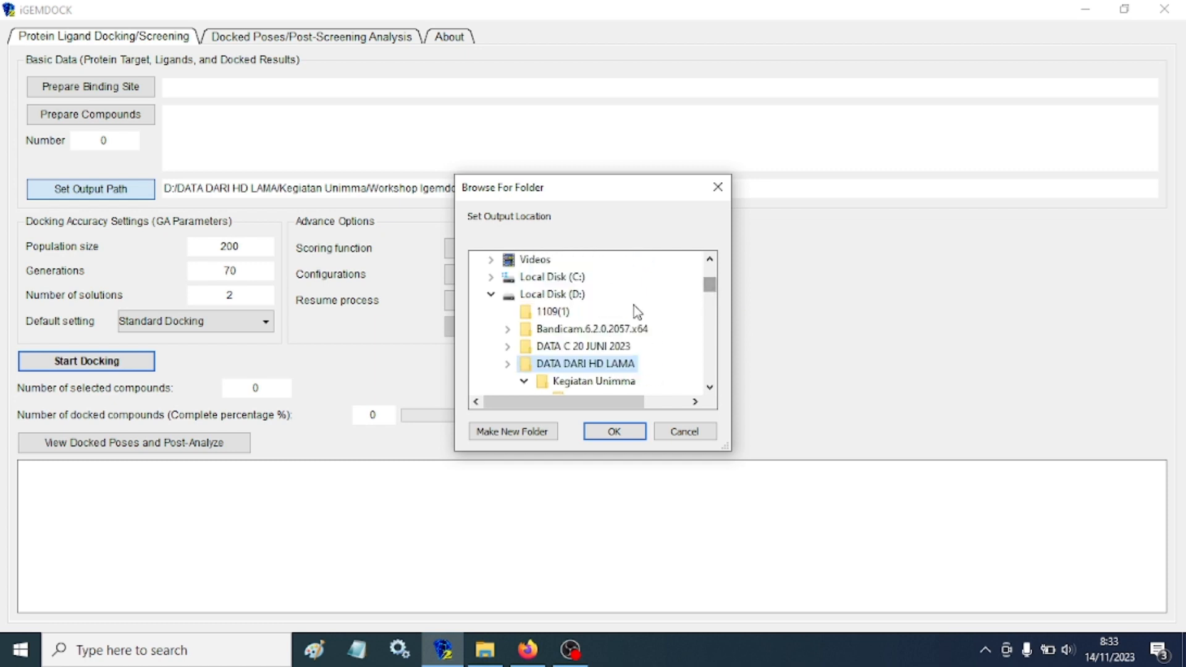
left_click(574, 301)
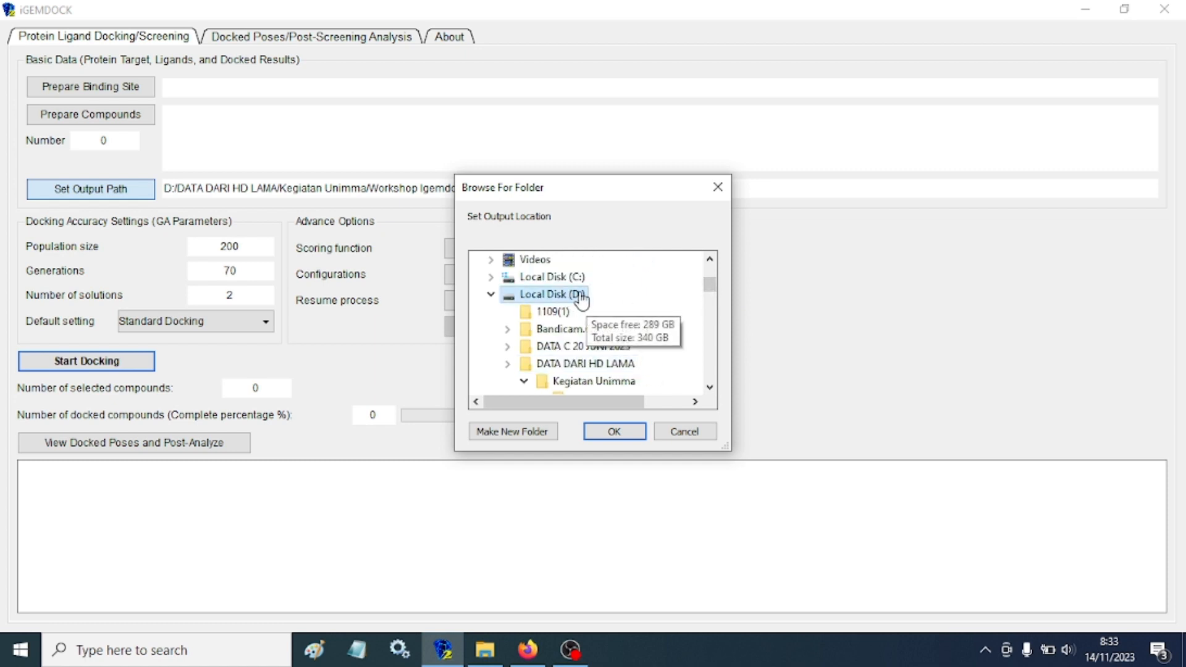
left_click(710, 388)
left_click(711, 388)
left_click(710, 388)
left_click(710, 388)
left_click_drag(715, 390, 714, 390)
left_click_drag(716, 332, 716, 288)
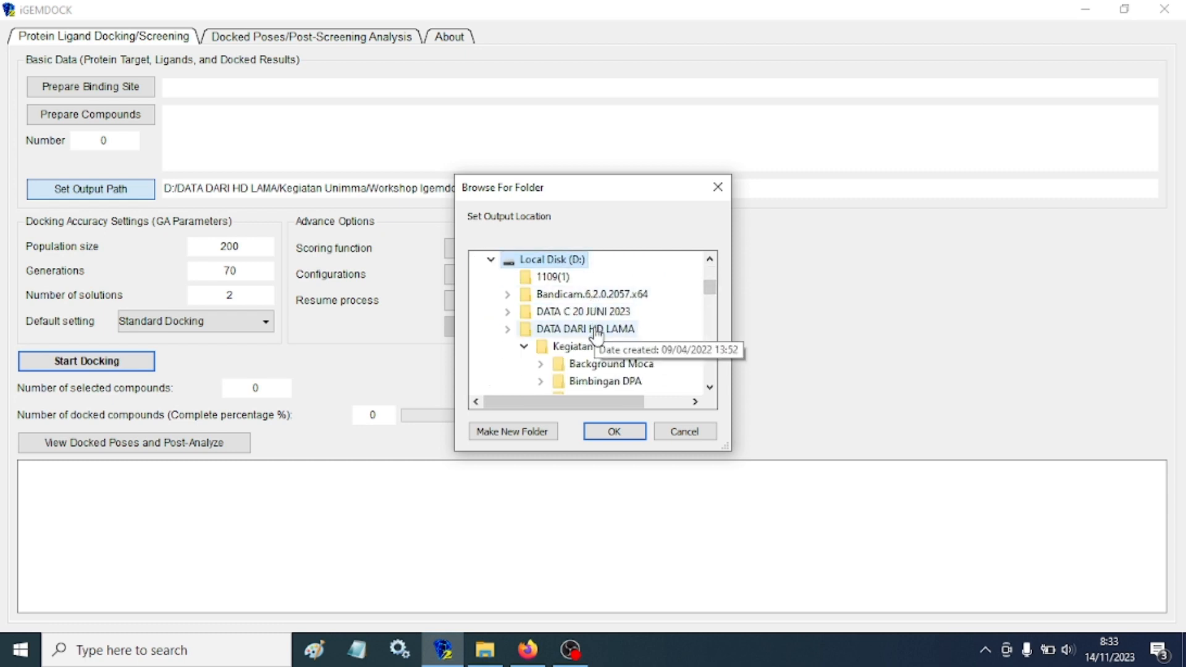
scroll(599, 312, "up", 5)
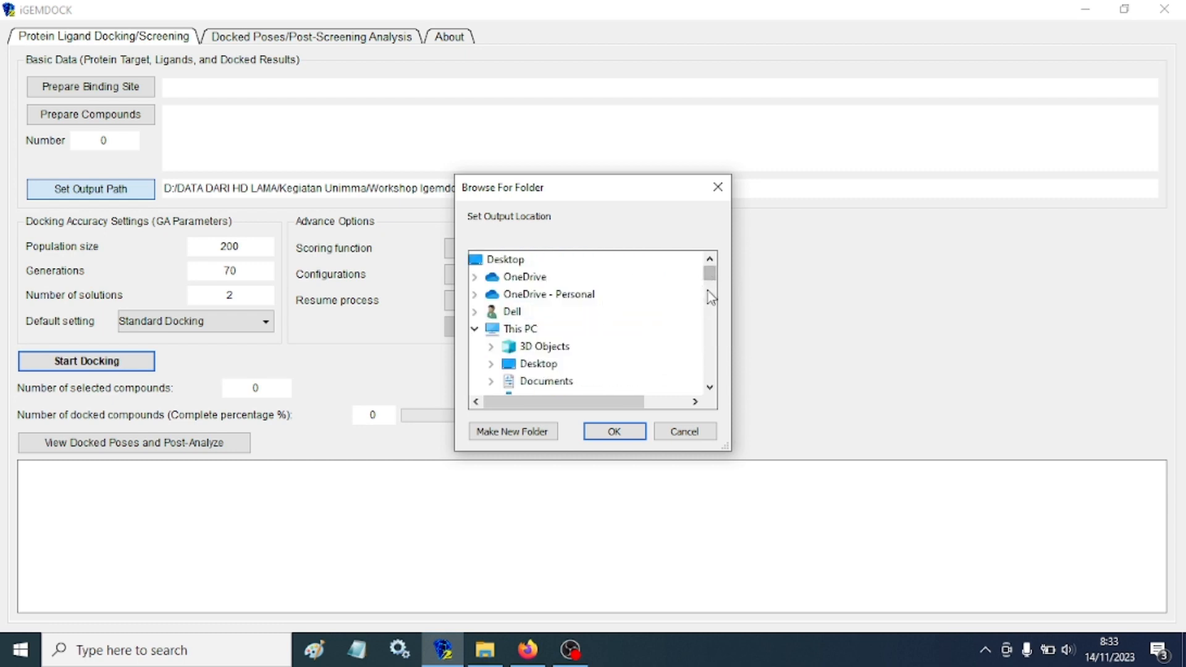
left_click(709, 385)
left_click(709, 384)
left_click(709, 385)
left_click(709, 385)
left_click(709, 385)
left_click(709, 385)
left_click(580, 310)
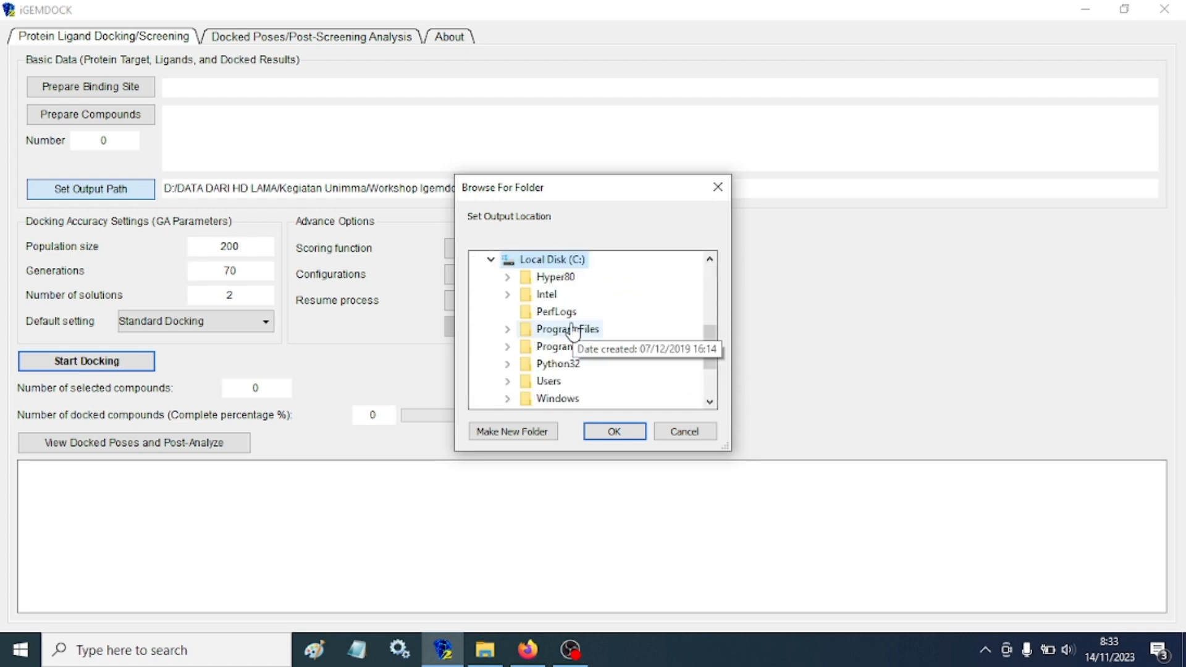
scroll(709, 357, "down", 2)
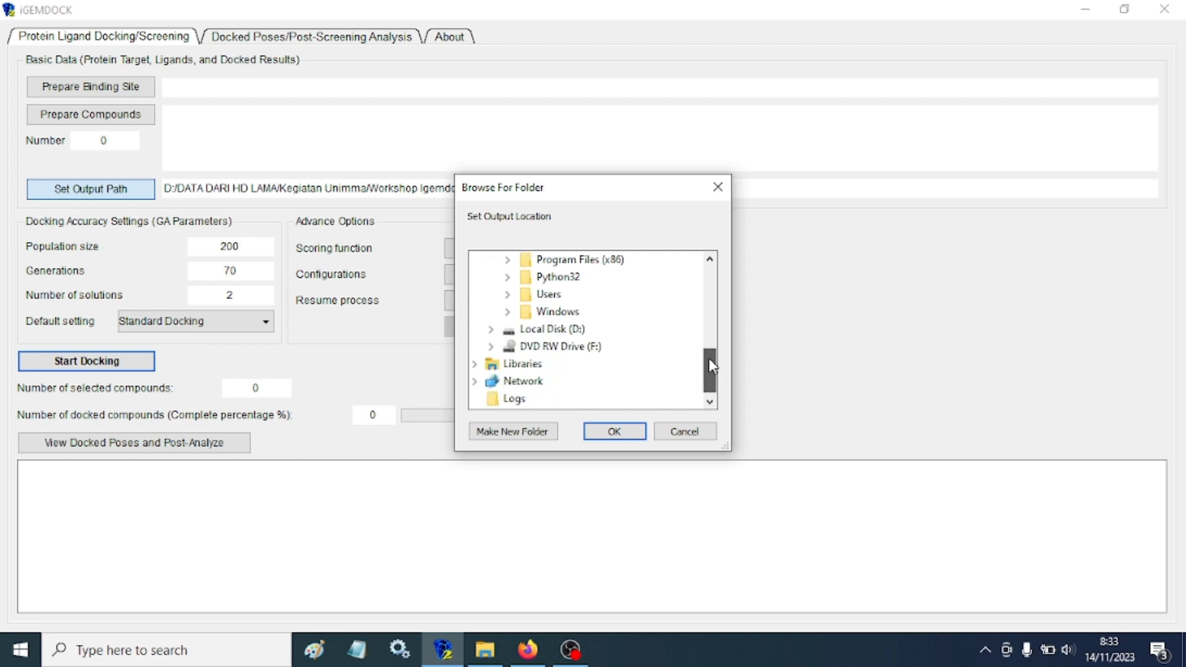
left_click(564, 329)
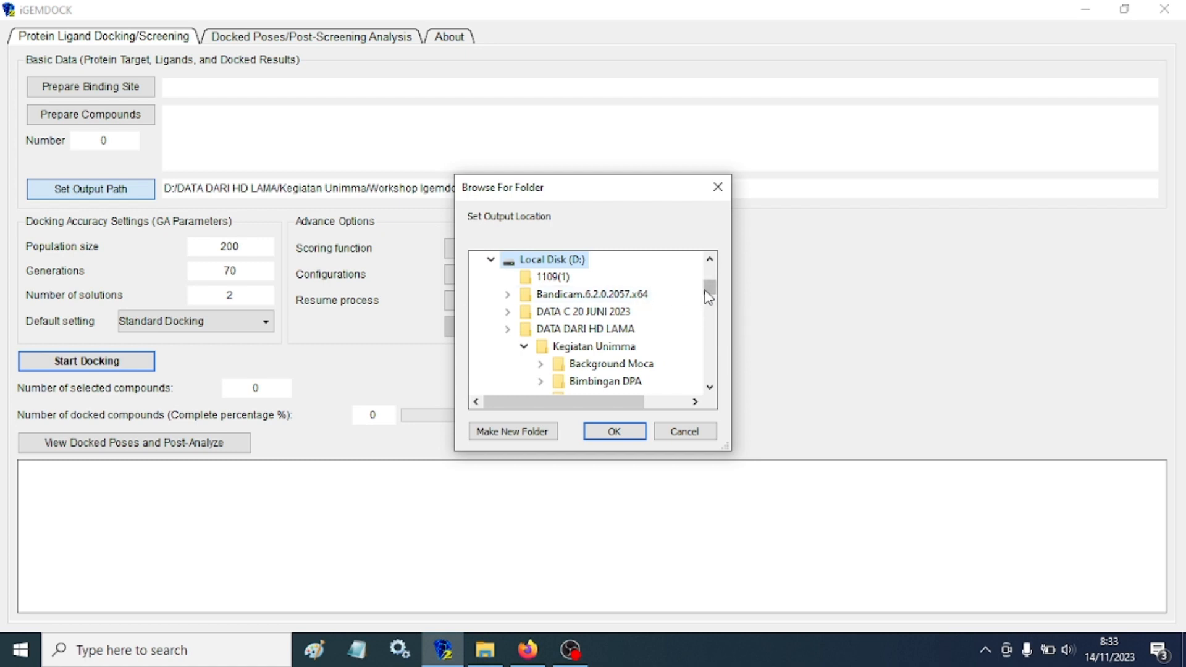
left_click_drag(712, 293, 710, 370)
left_click(589, 348)
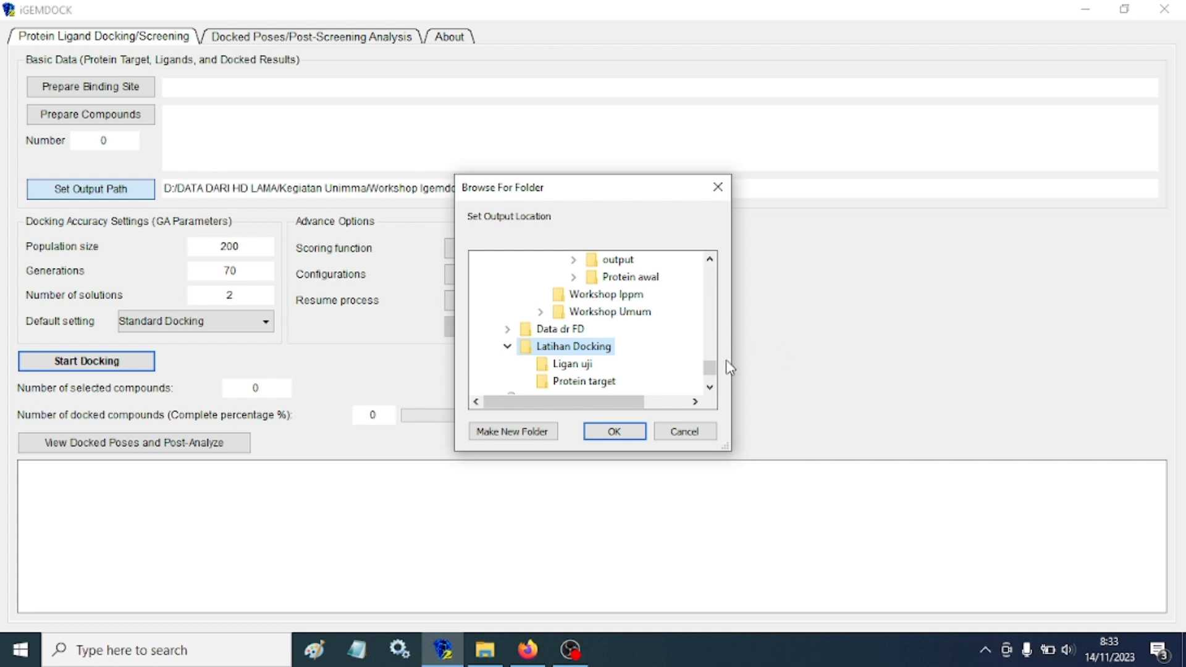
left_click(633, 433)
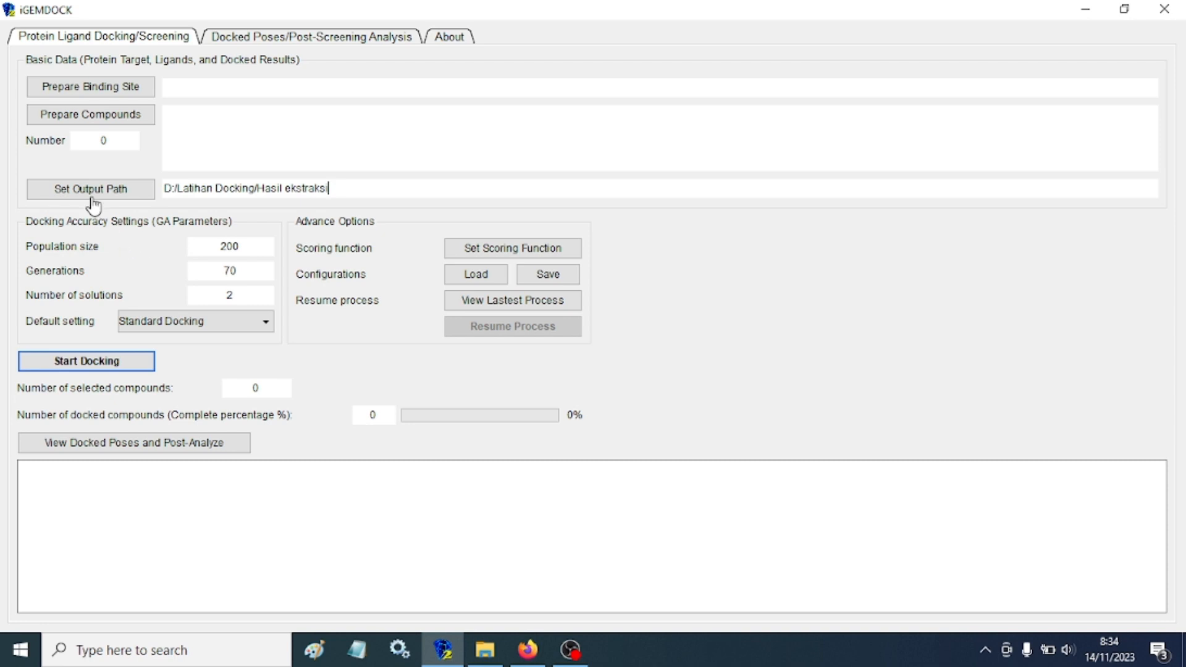
Prepare the binding site again from 2ex8.pdb in the Protein target folder, with ligand PNM as its center
left_click(107, 93)
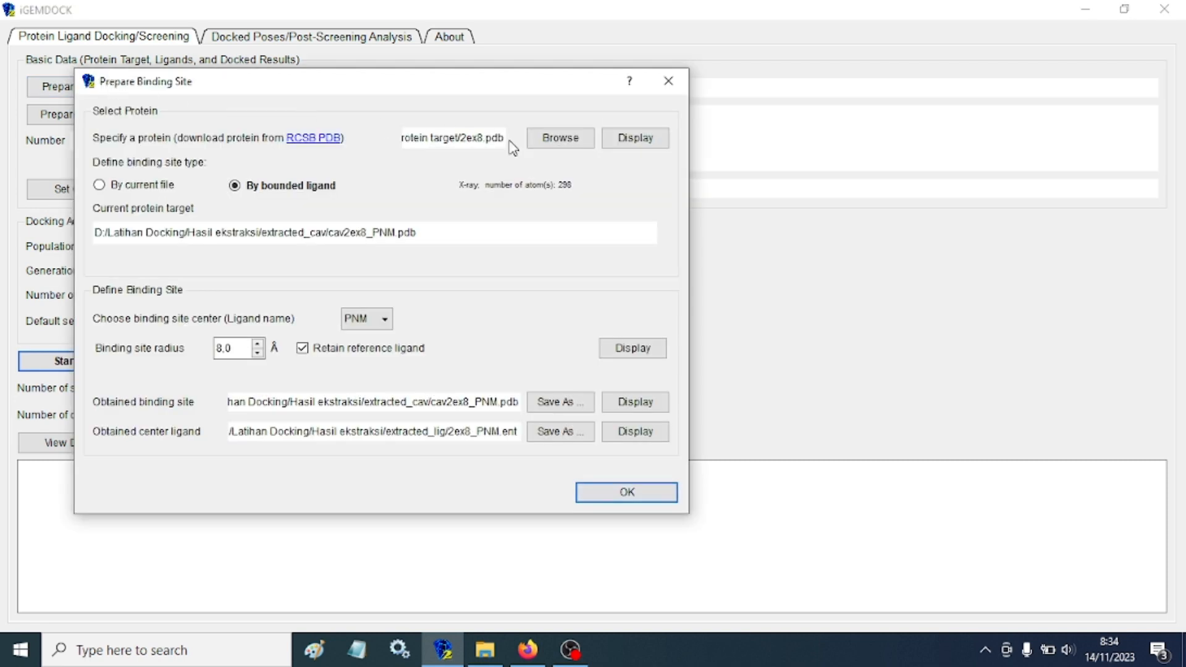
left_click_drag(457, 80, 814, 128)
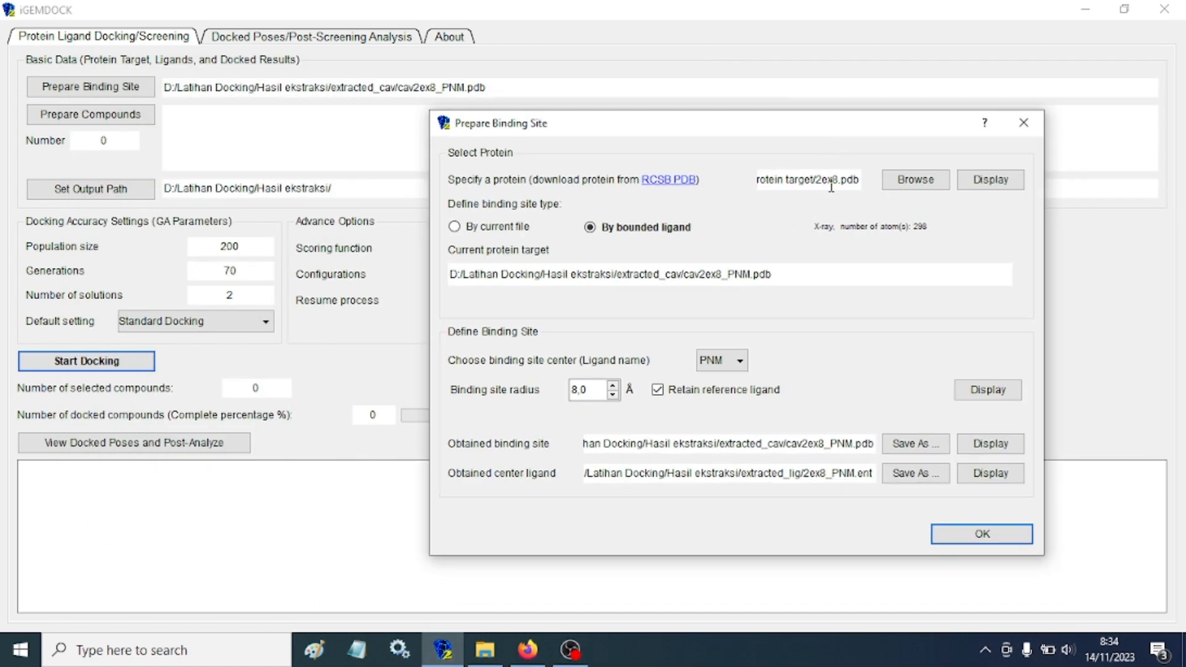
left_click(900, 180)
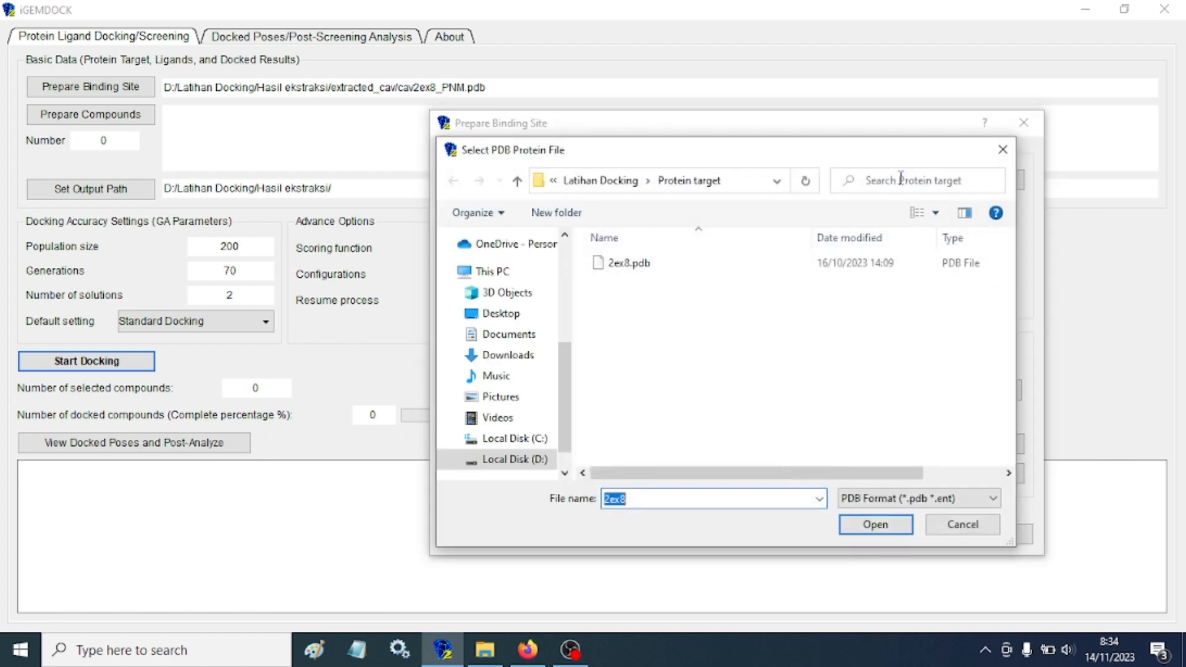
left_click(640, 264)
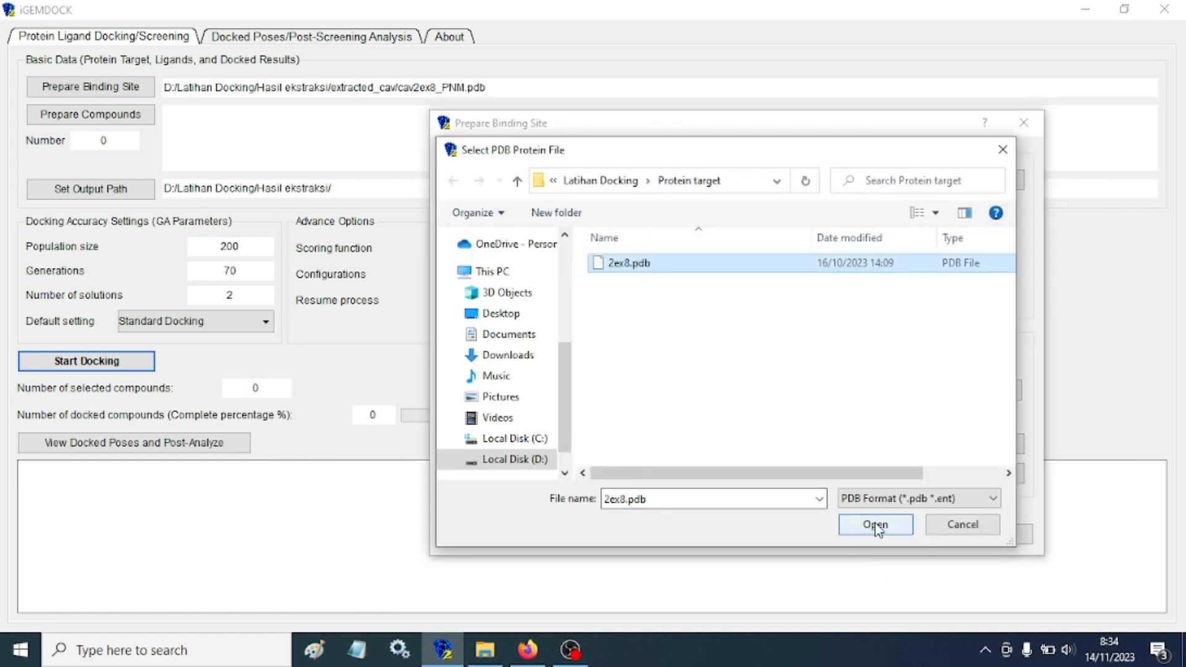
left_click(875, 525)
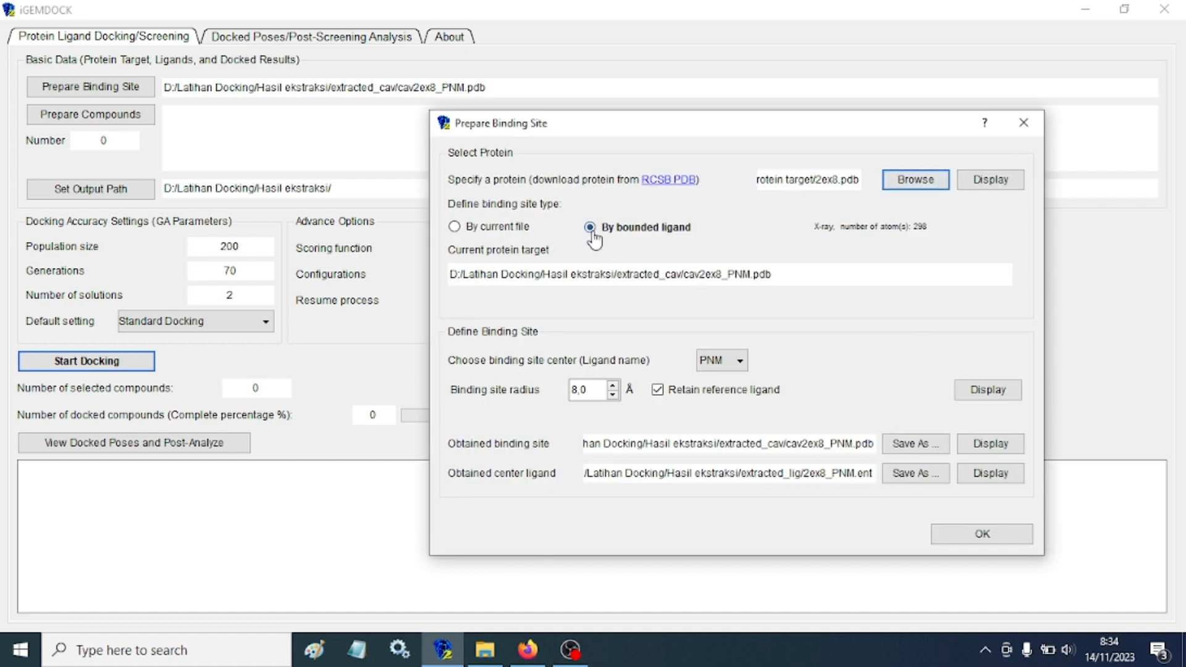
left_click(743, 369)
Display the whole 2ex8 protein structure in 3D, rotate it for inspection and close the viewer
left_click(991, 180)
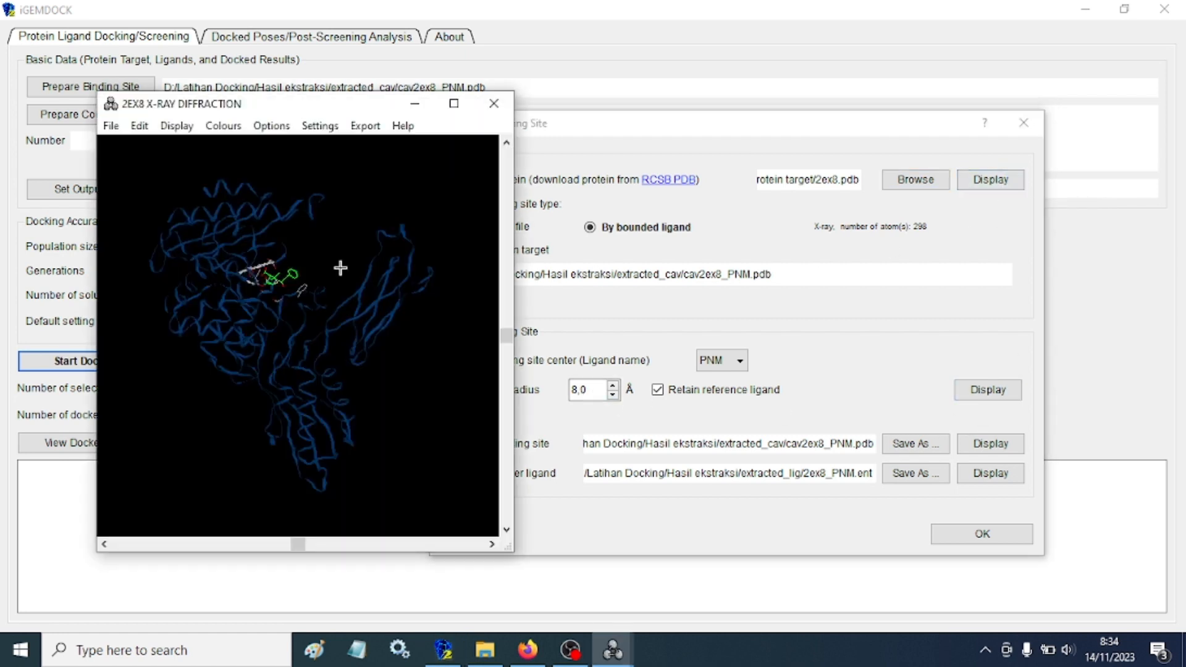
left_click_drag(278, 378, 399, 265)
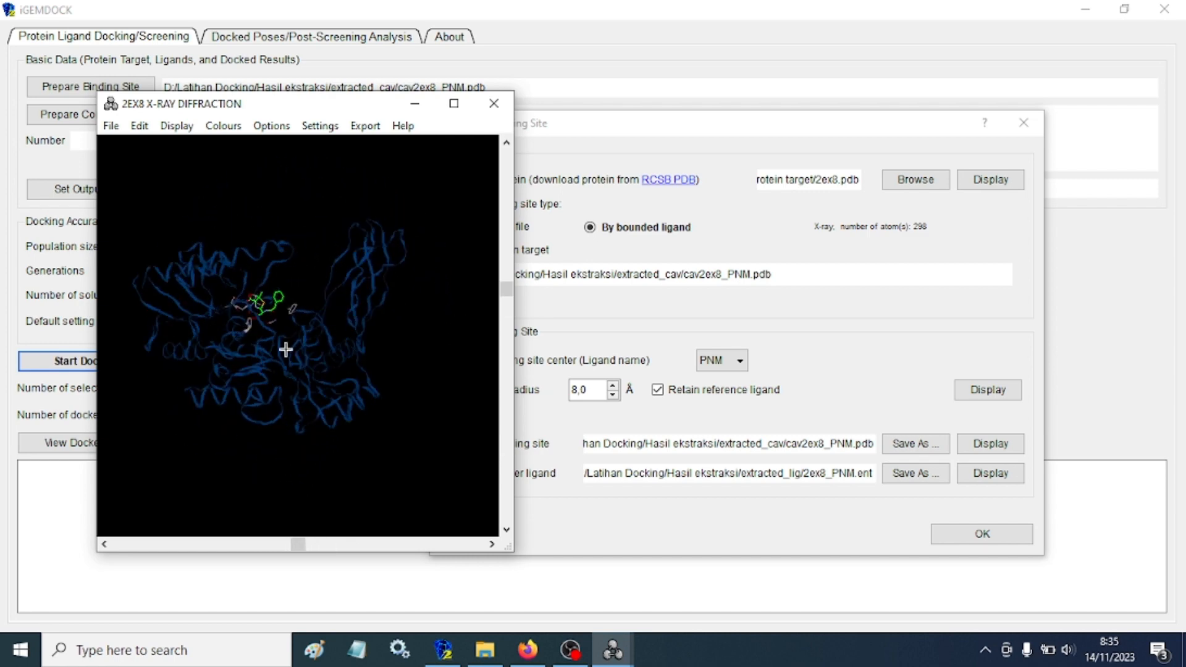
left_click(494, 104)
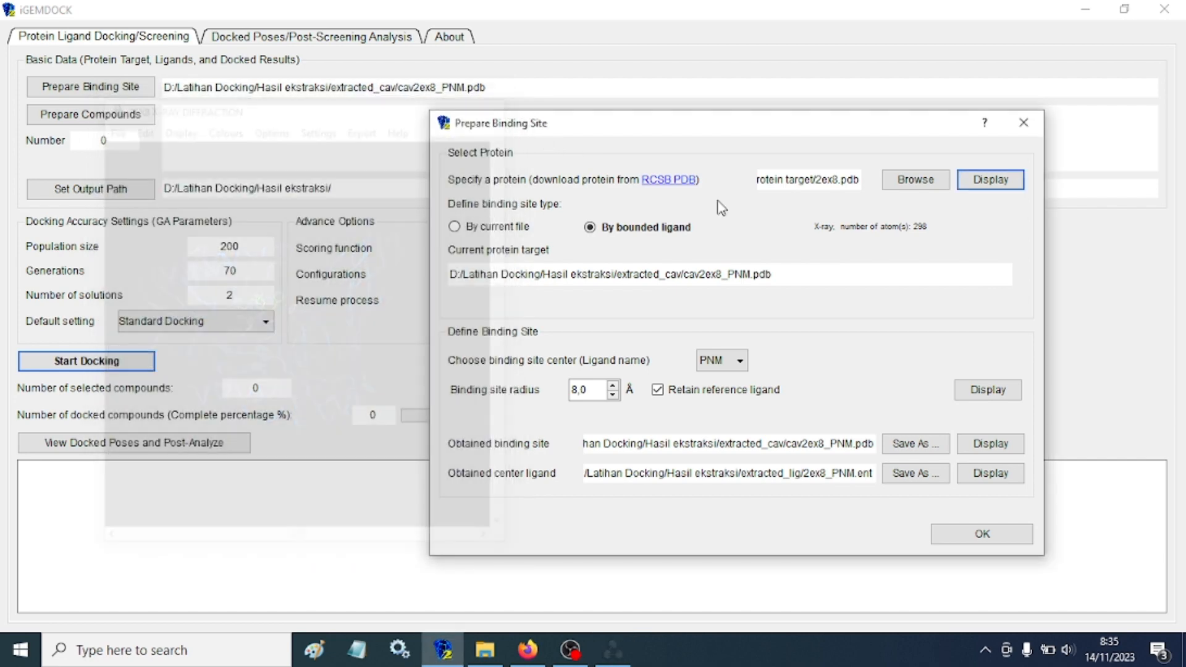
Inspect the defined binding site around the PNM ligand in 3D, close the viewer and accept the binding site settings
left_click(999, 393)
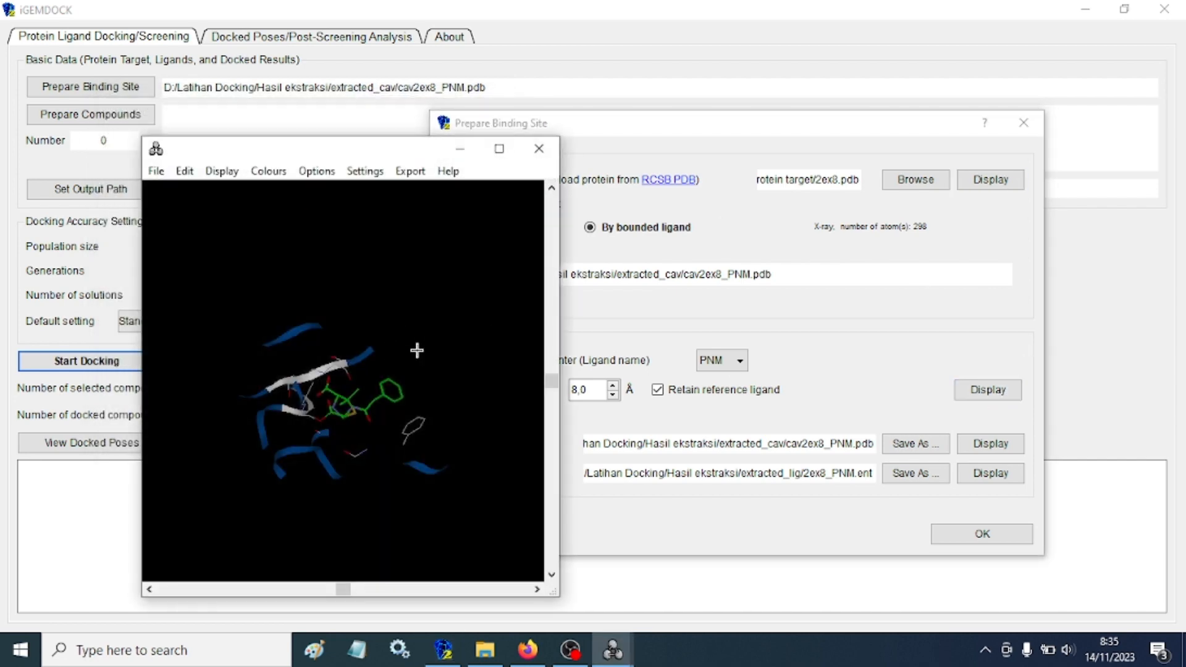
left_click_drag(360, 258, 469, 285)
left_click(539, 148)
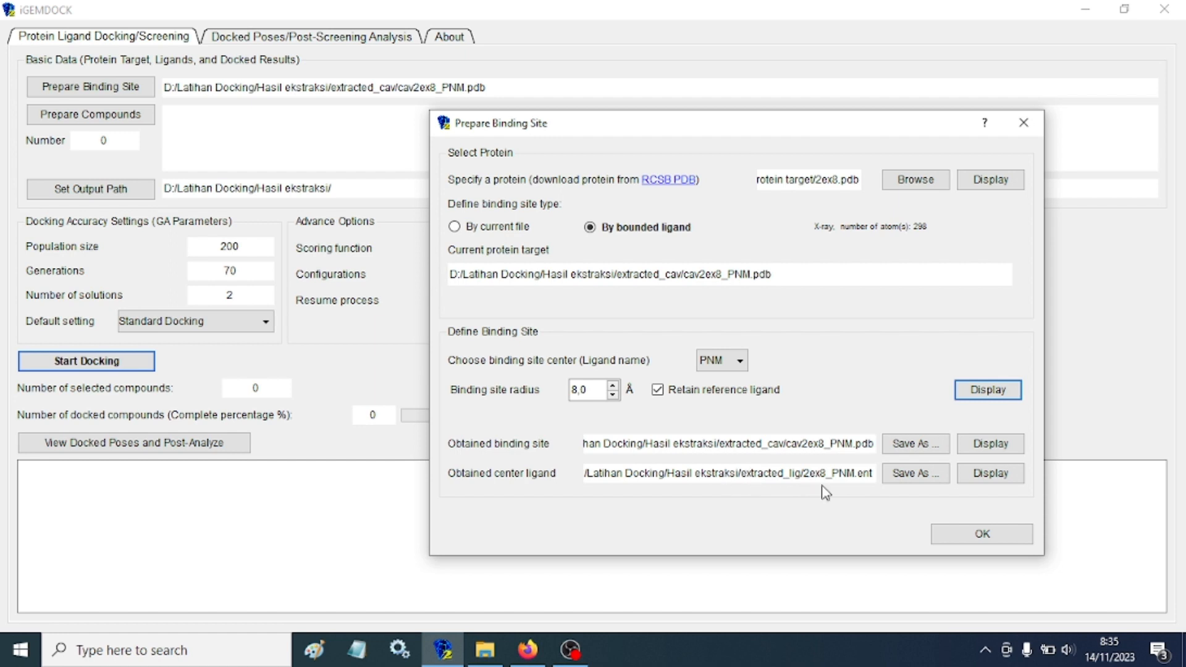
left_click(967, 539)
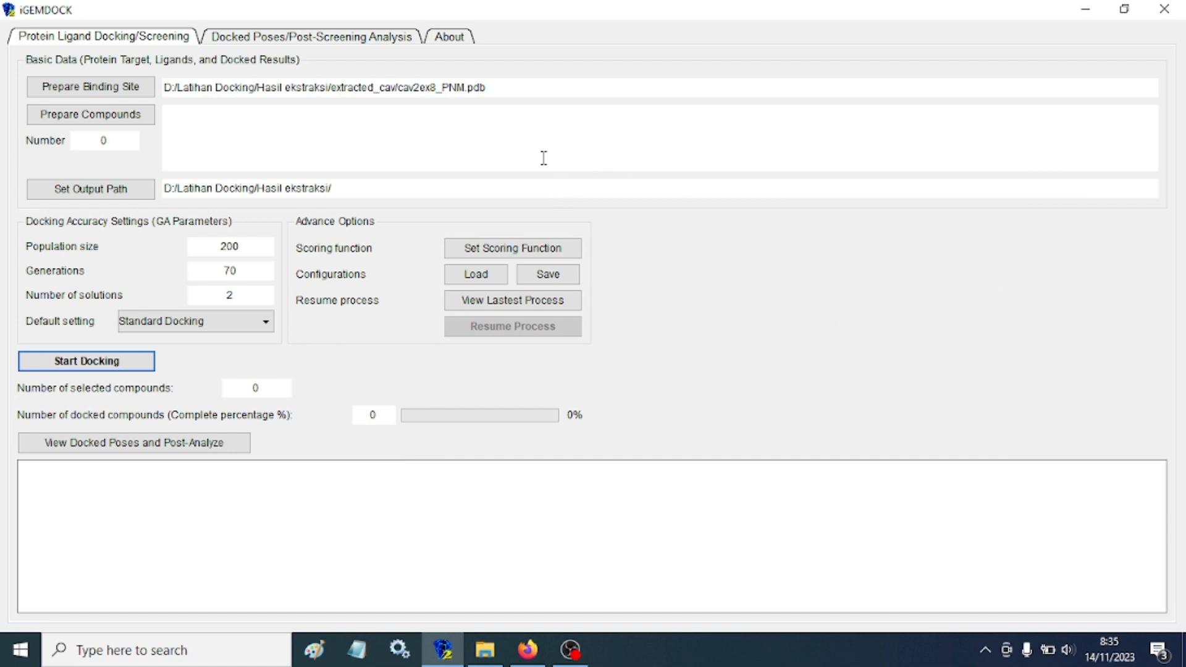
Add 2ex8_PNM.ent from the extracted_lig folder inside Hasil ekstraksi as the docking compound and accept the ligand list
left_click(127, 119)
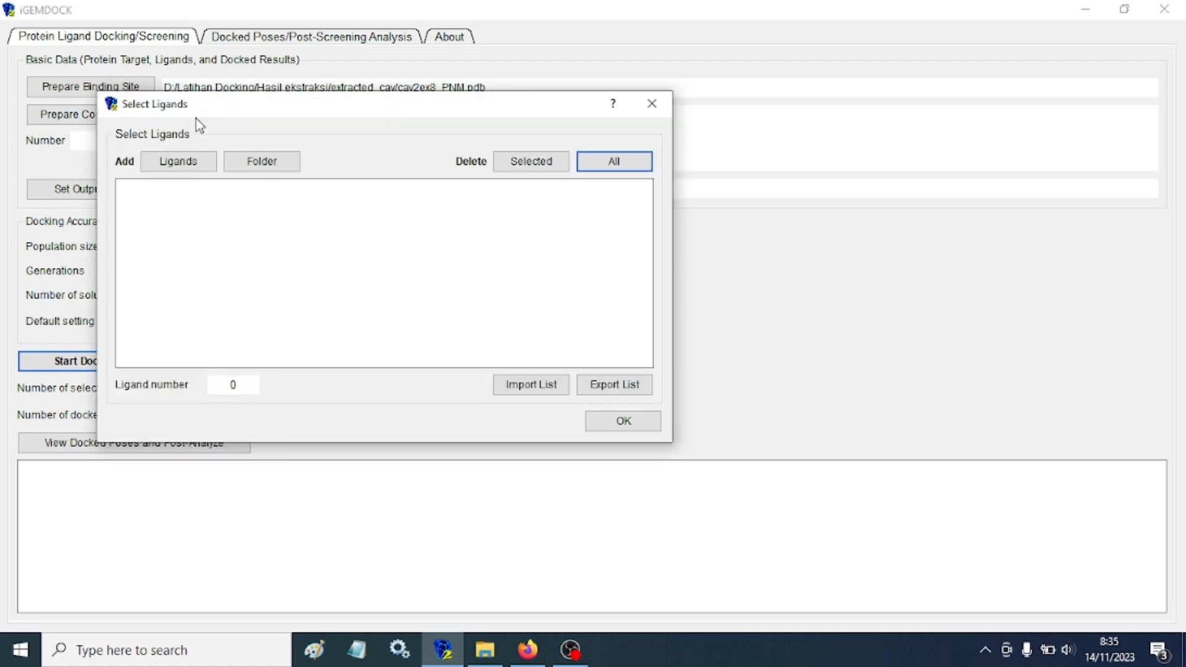
left_click_drag(264, 112, 552, 116)
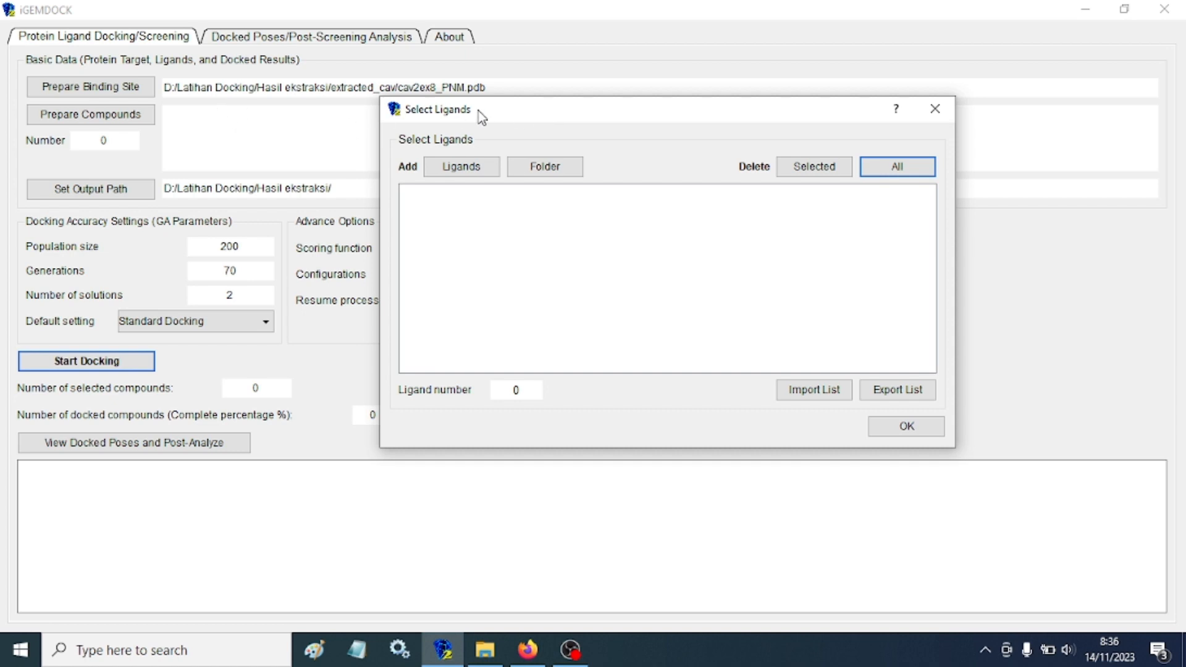
left_click_drag(524, 113, 537, 75)
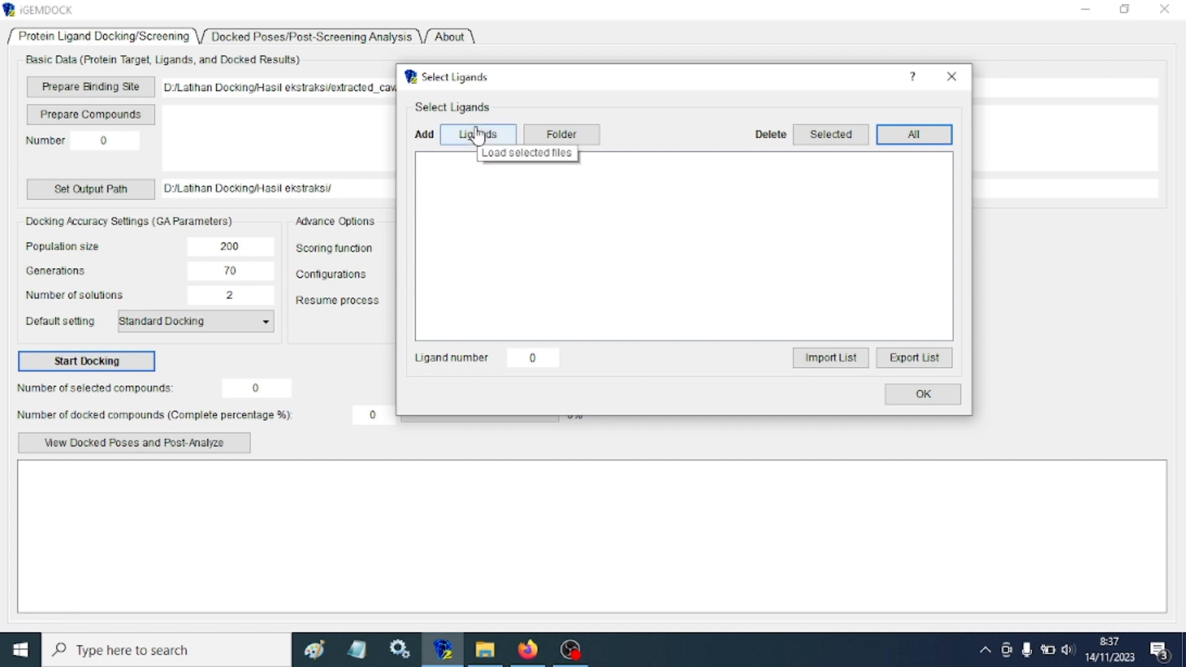
left_click(477, 137)
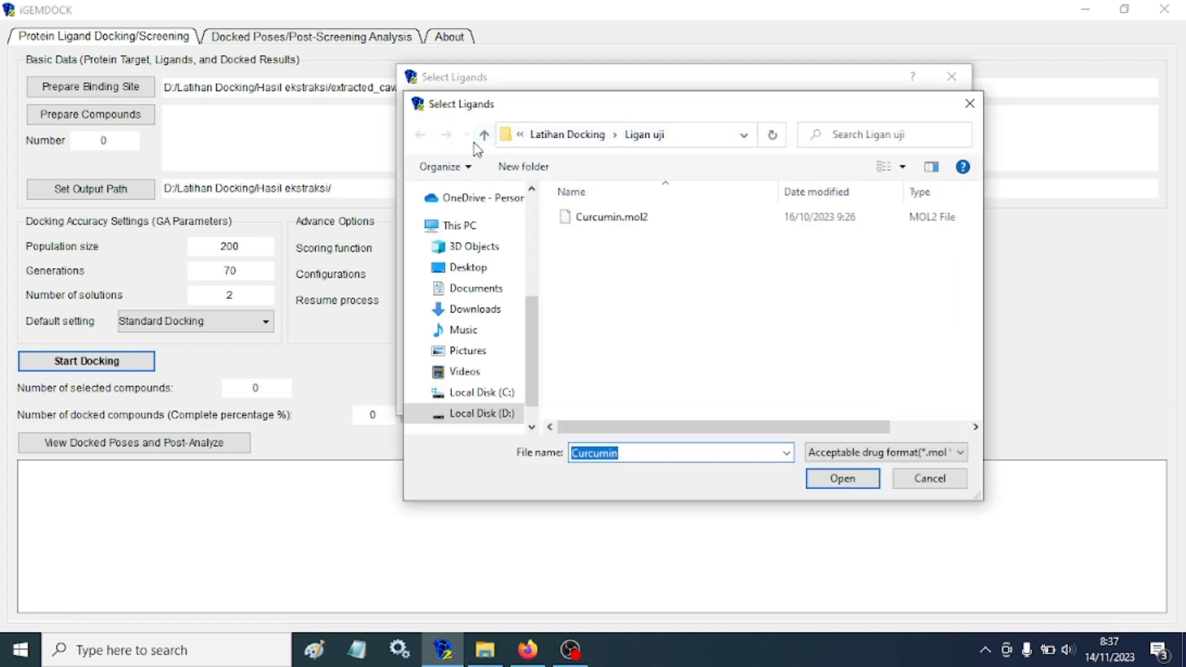
left_click(553, 137)
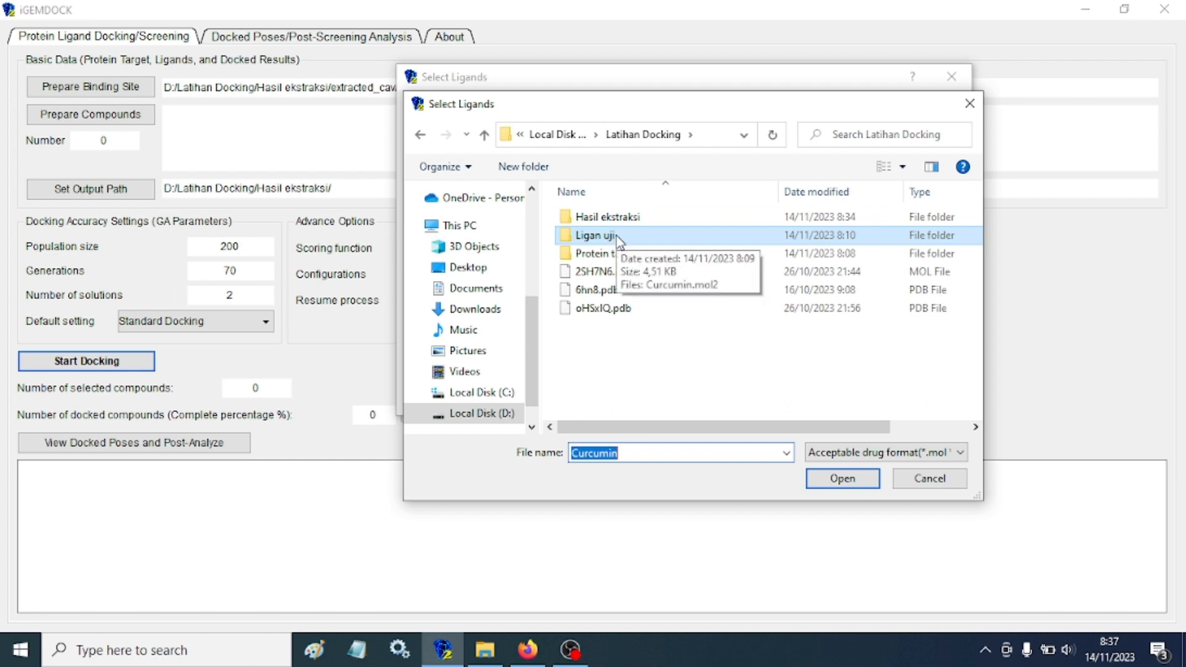
double_click(634, 218)
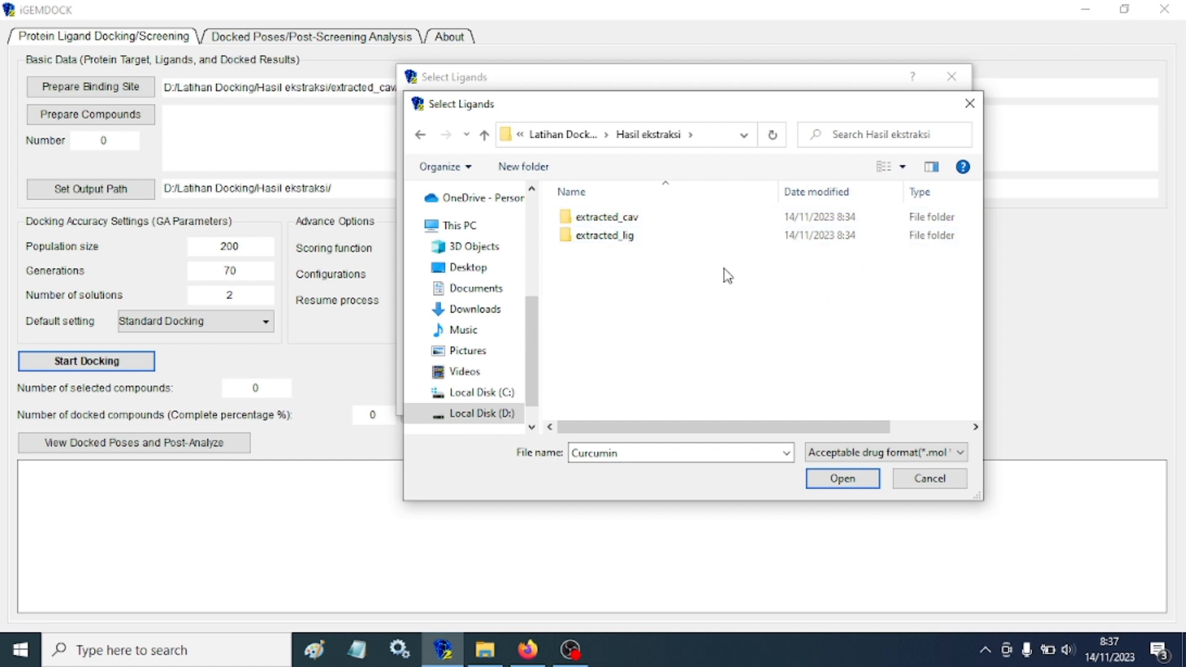
left_click(634, 239)
double_click(633, 240)
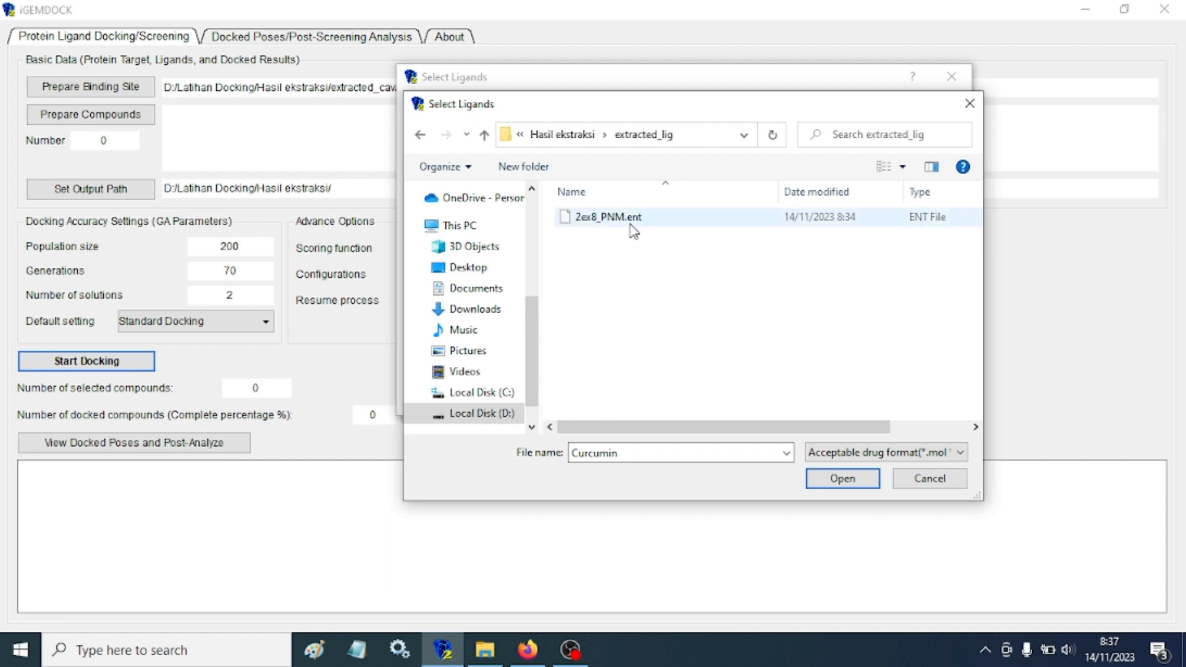
left_click(632, 223)
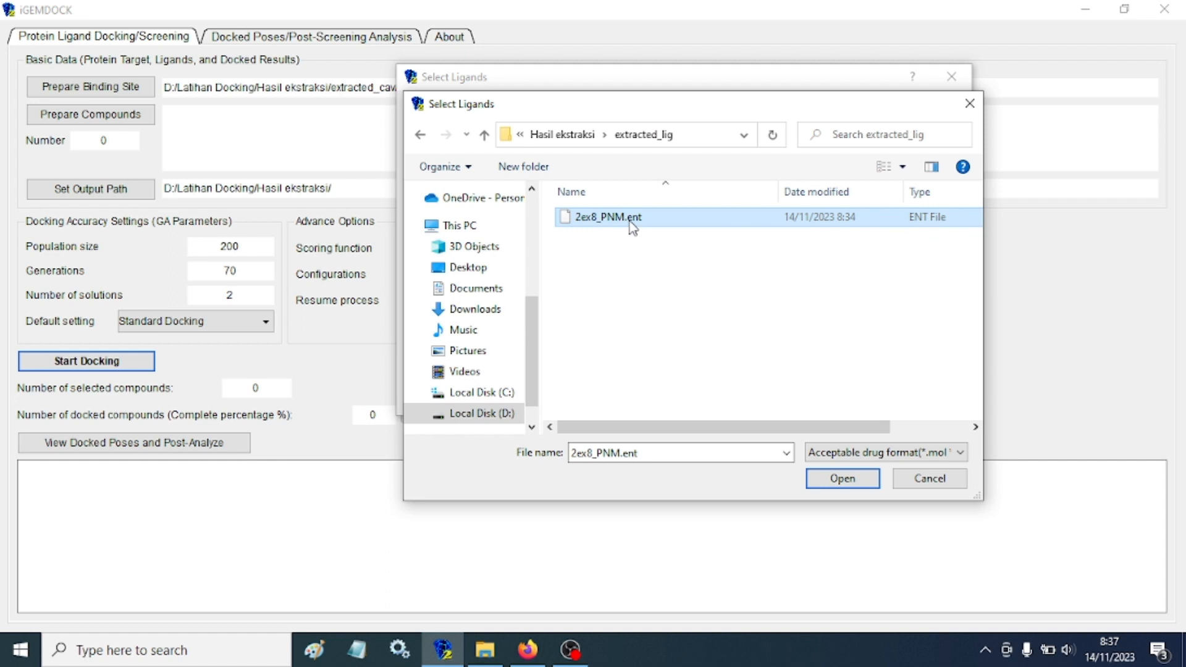
left_click(847, 481)
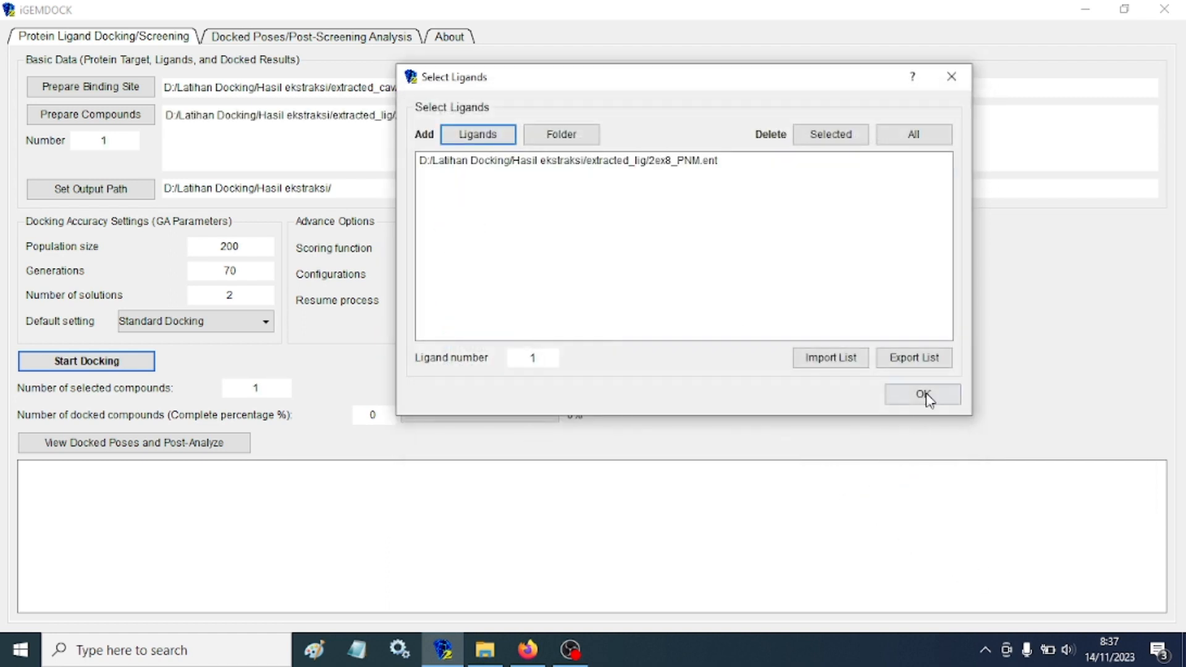
left_click_drag(807, 82, 925, 96)
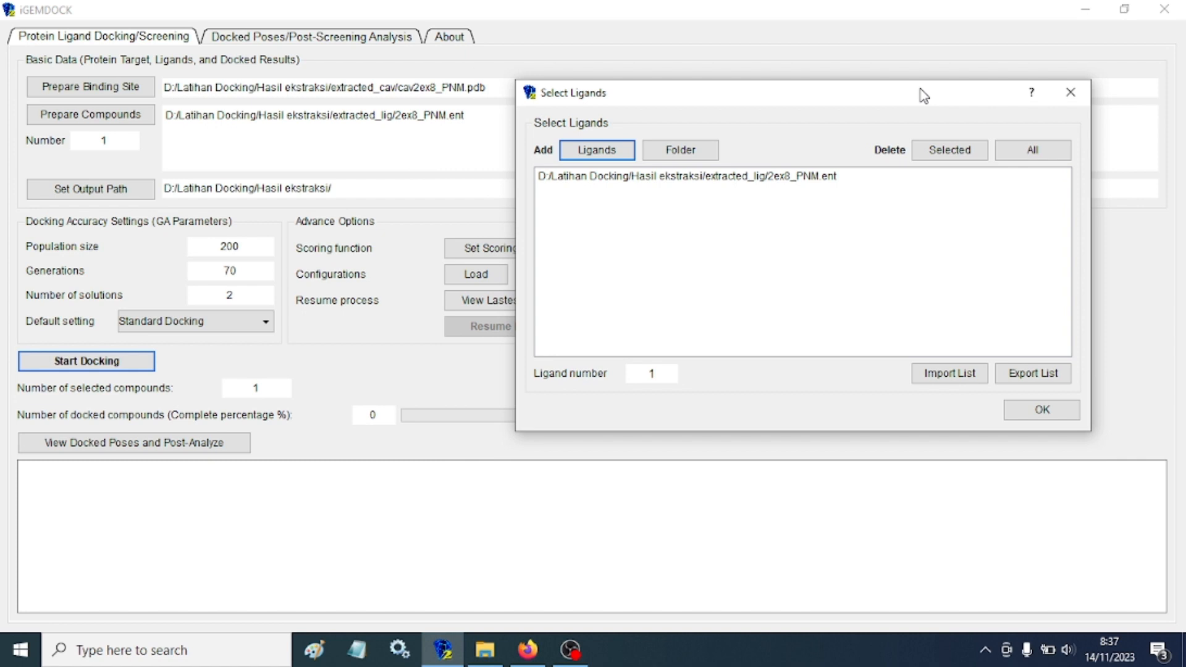
left_click(1028, 411)
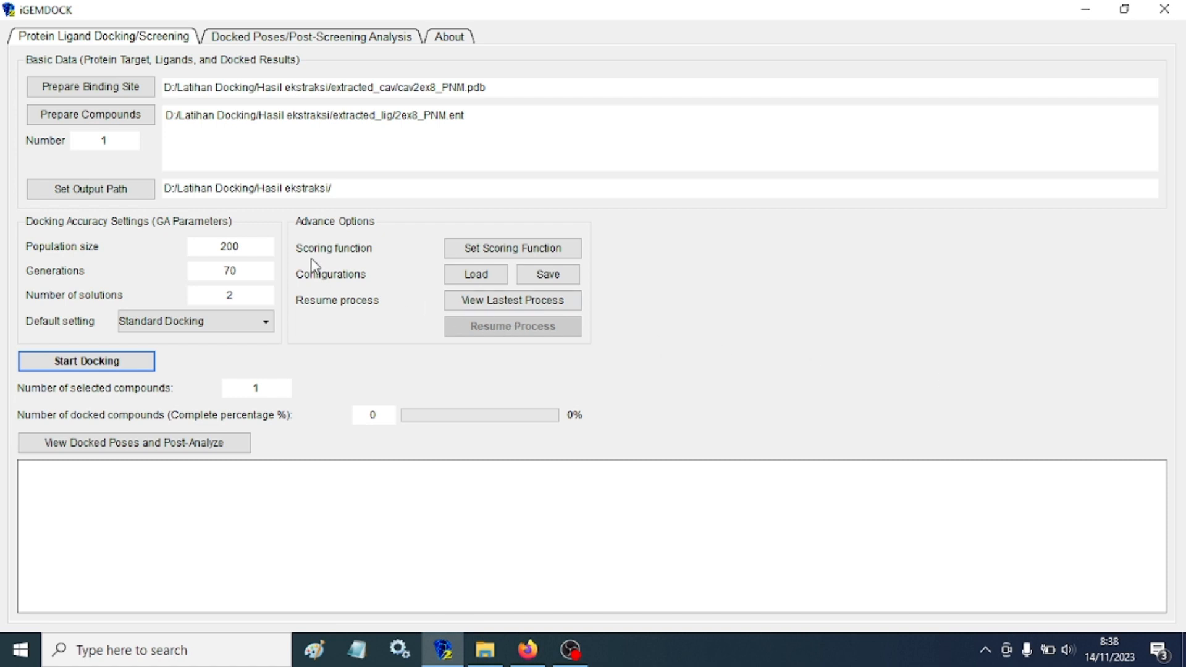
left_click(263, 323)
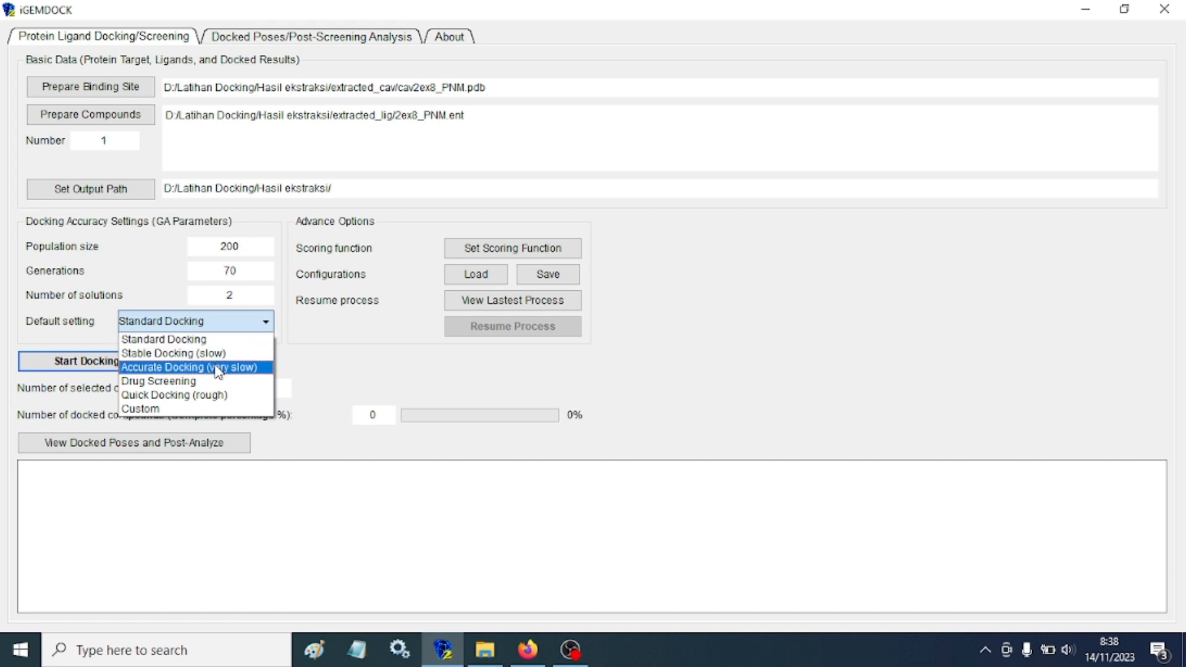
left_click(1121, 313)
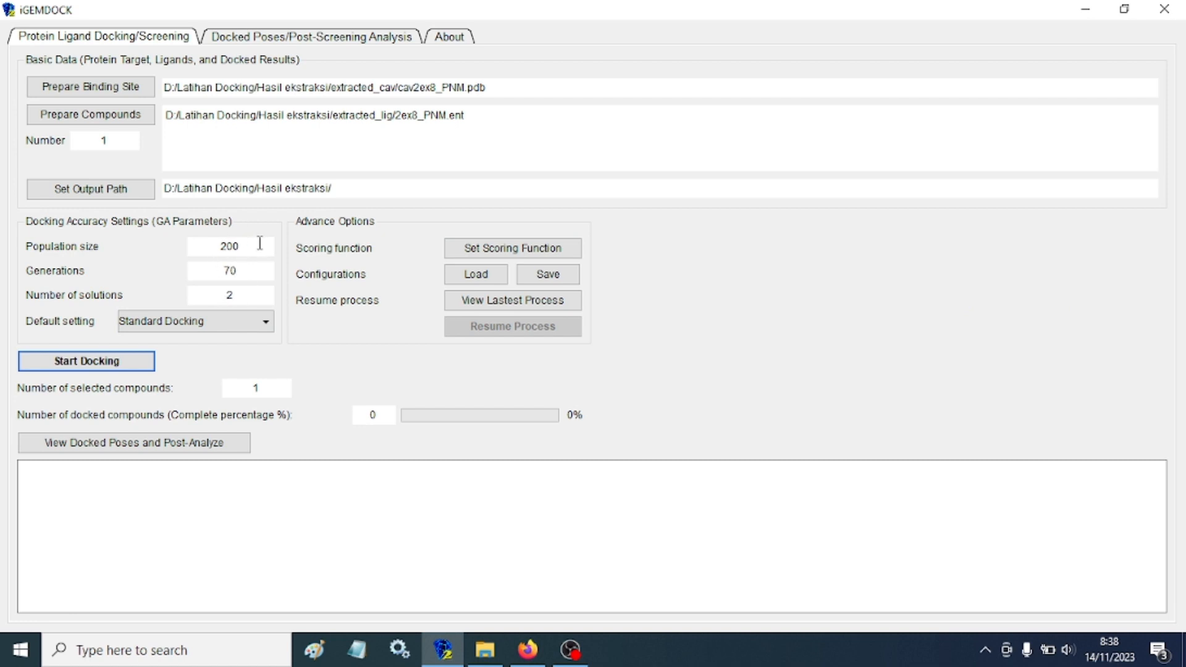
mouse_move(260, 242)
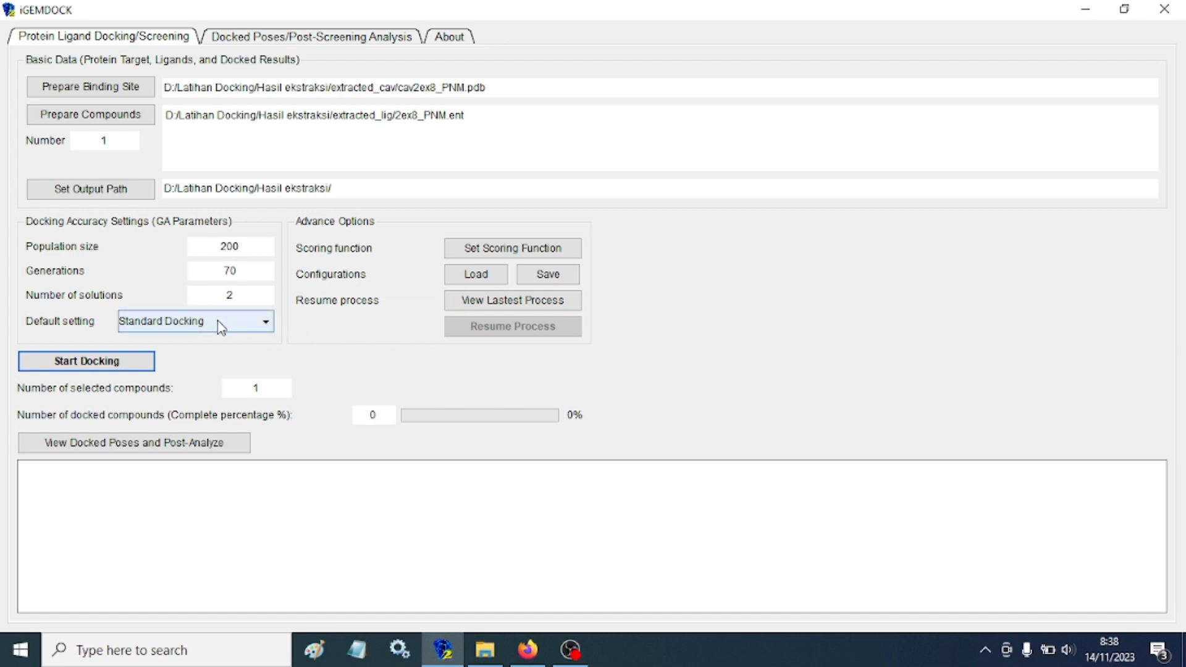
Run the docking with the Standard Docking settings through to completion and dismiss the completion notice
left_click(120, 365)
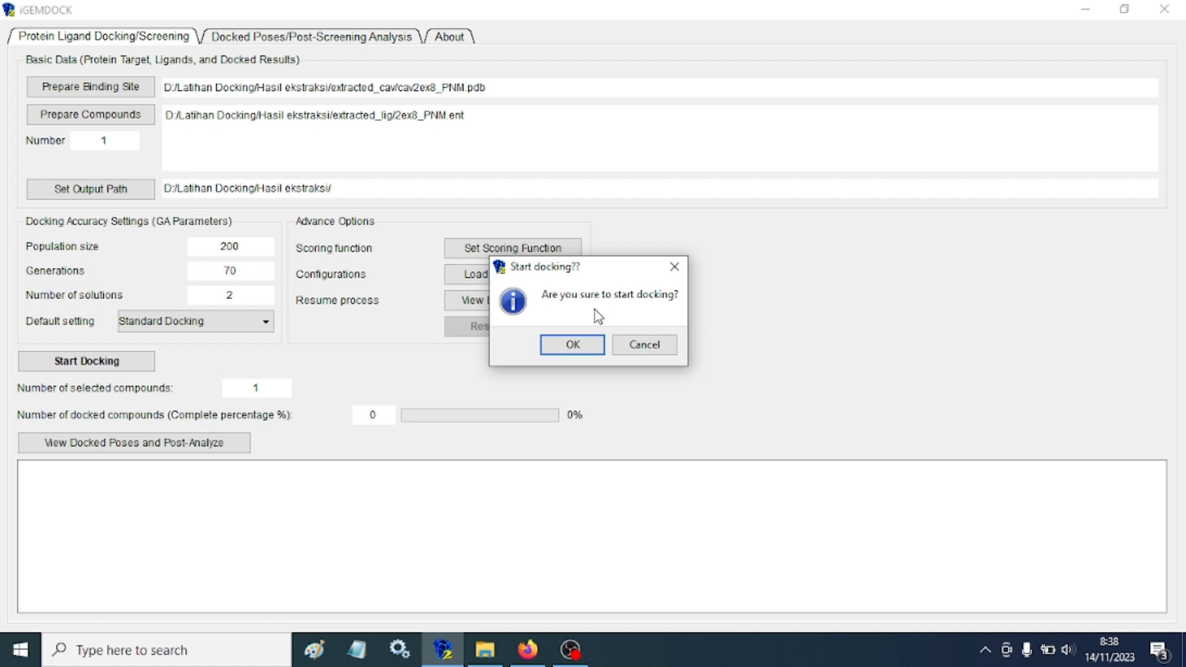
left_click(573, 346)
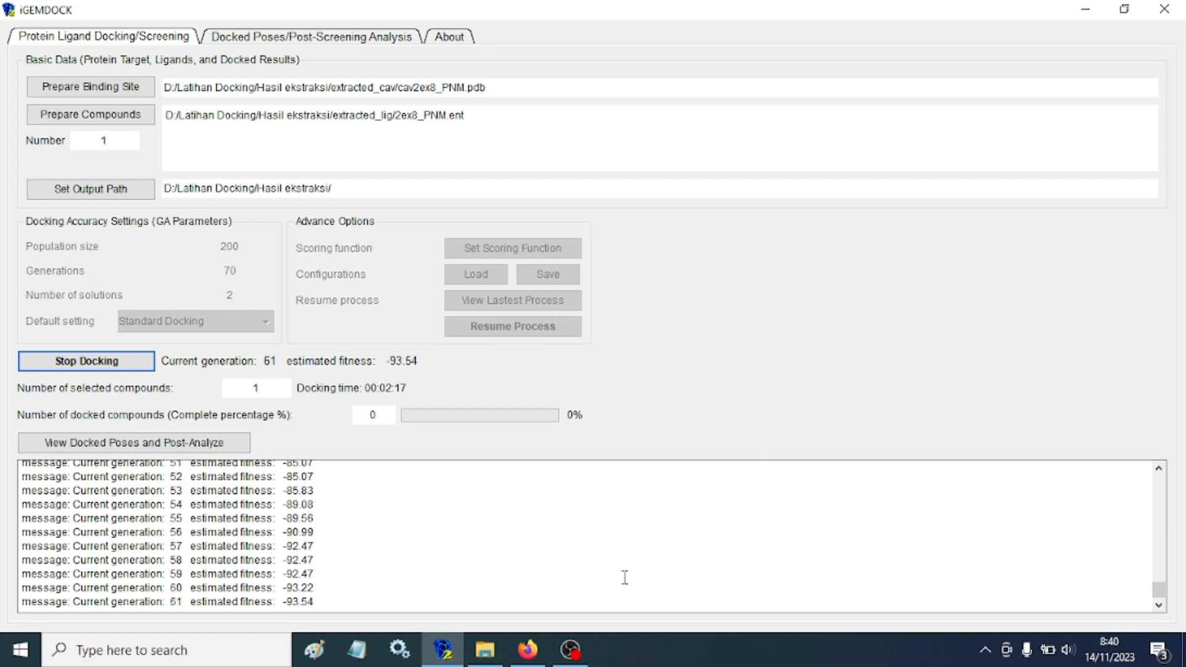
mouse_move(541, 653)
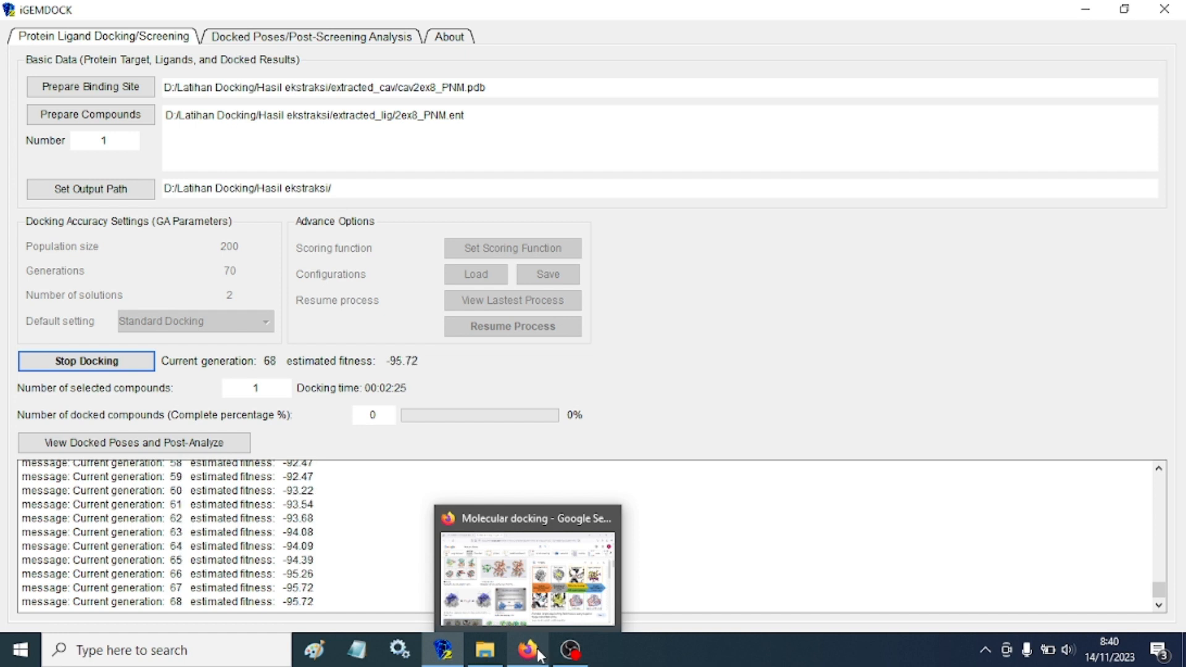
mouse_move(486, 661)
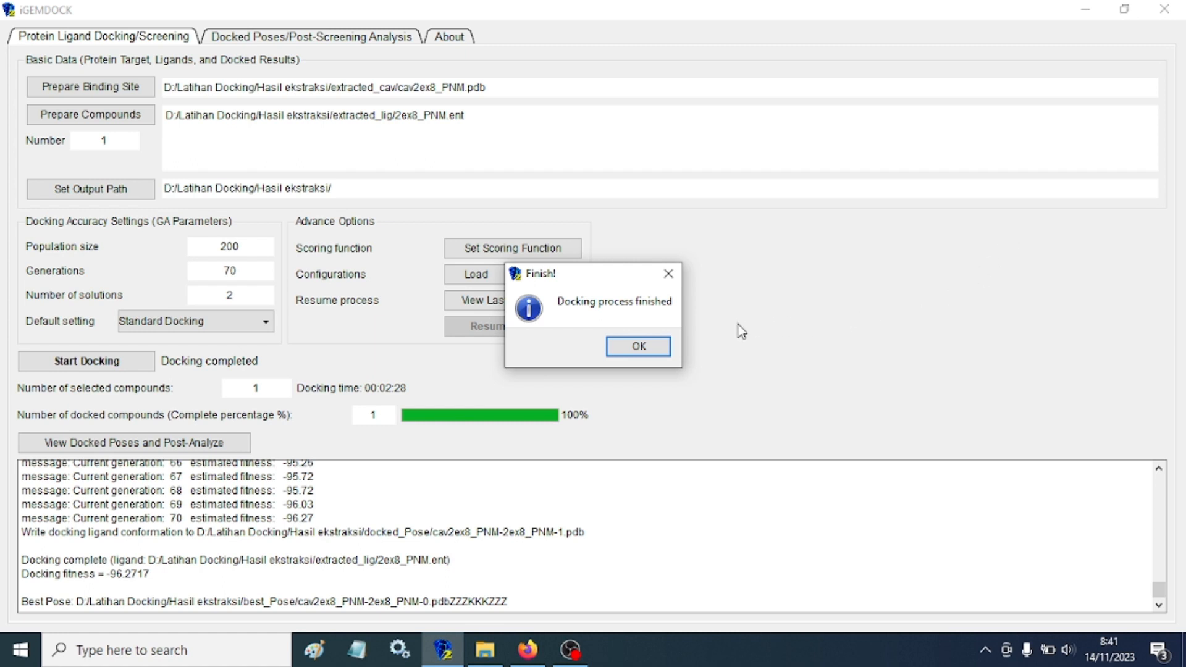
left_click(649, 351)
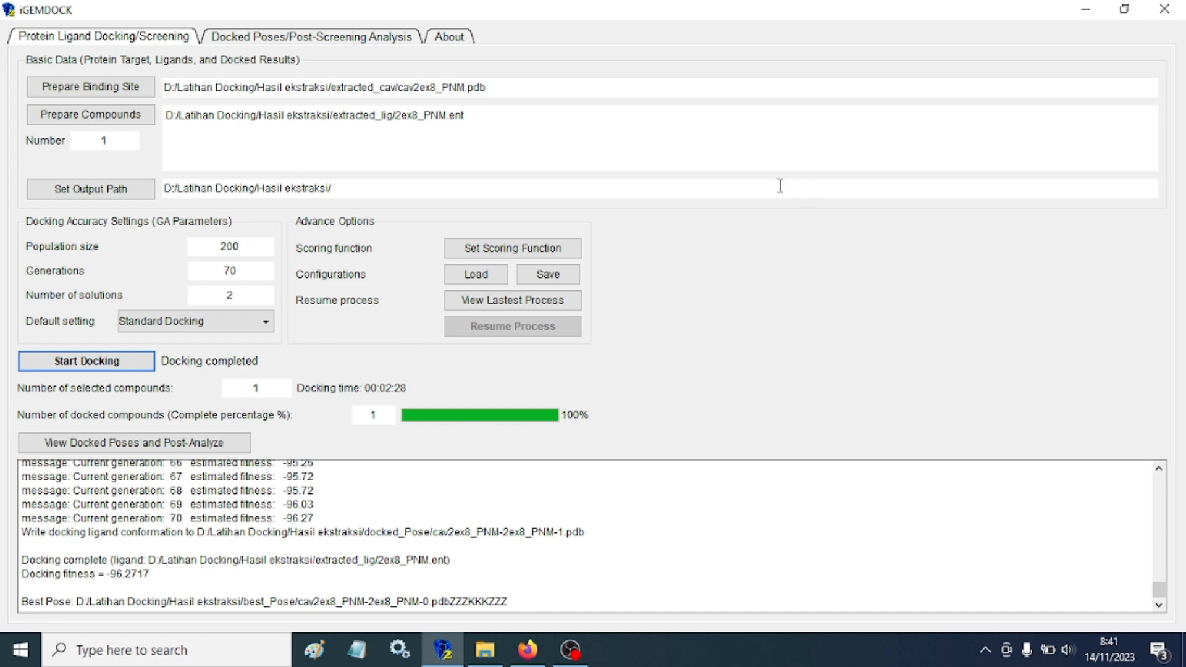
Open the docked poses for post-analysis and display the cav2ex8_PNM-2ex8_PNM-0.pdb pose in an enlarged 3D viewer
left_click(104, 442)
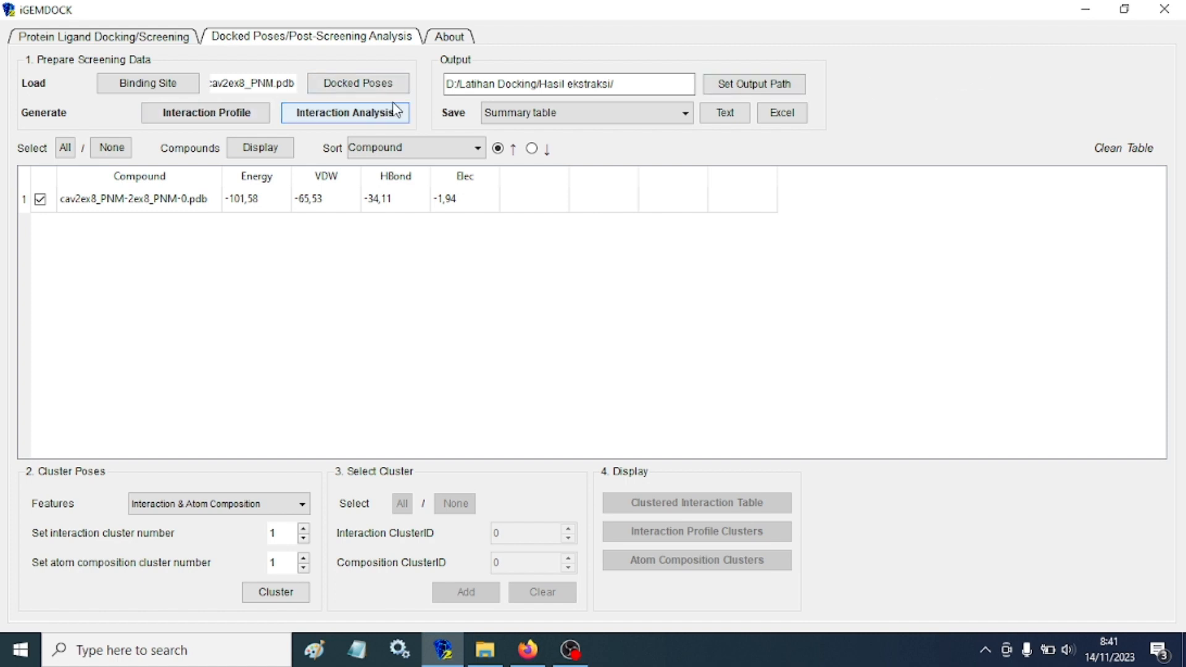
left_click(272, 154)
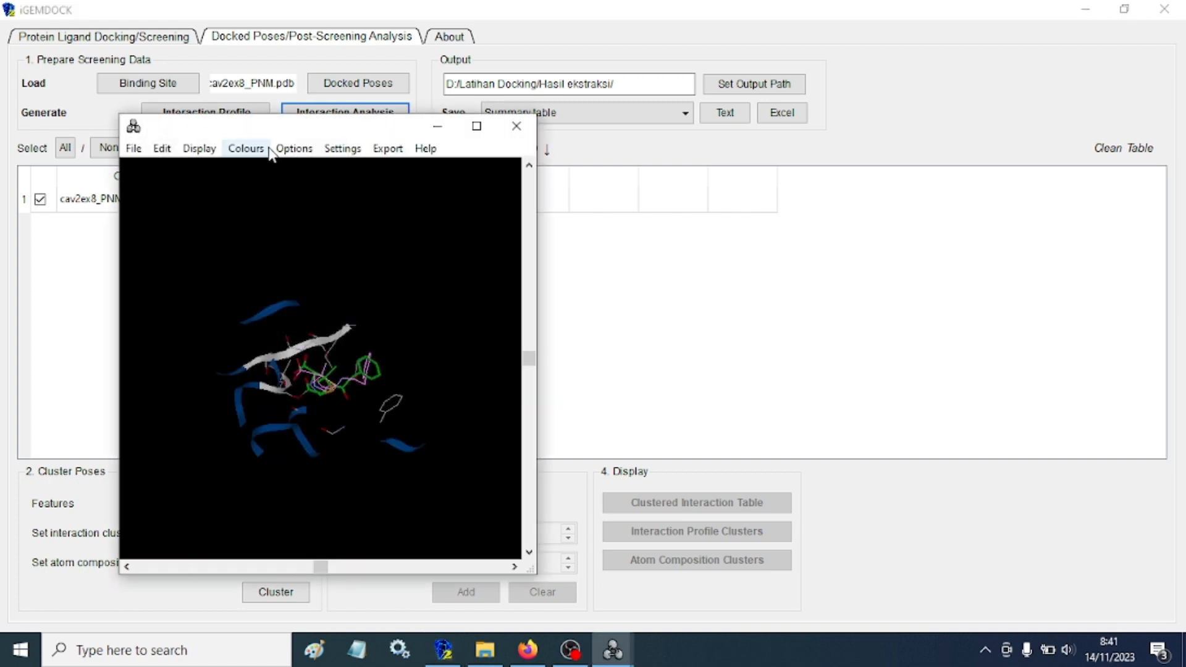
left_click_drag(323, 137, 519, 151)
left_click_drag(562, 320, 636, 233)
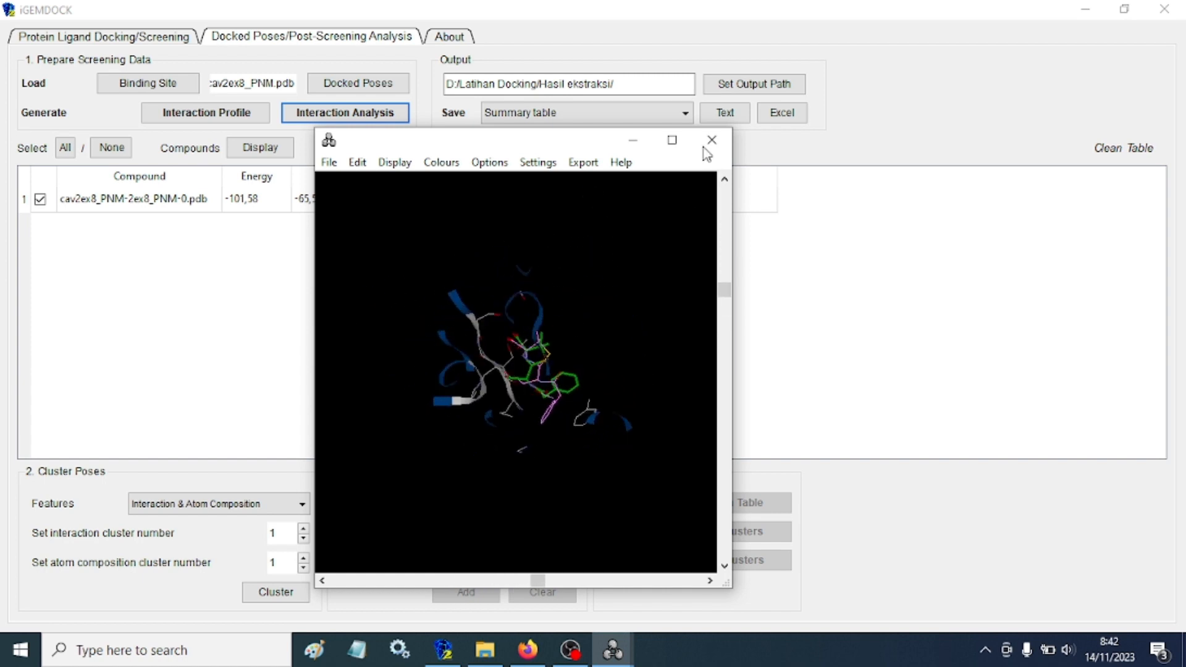
left_click(673, 140)
Examine the docked PNM pose from many angles in the 3D viewer, comparing its overlay with the reference ligand and the surrounding 2ex8 binding-site residues
left_click_drag(720, 306, 788, 414)
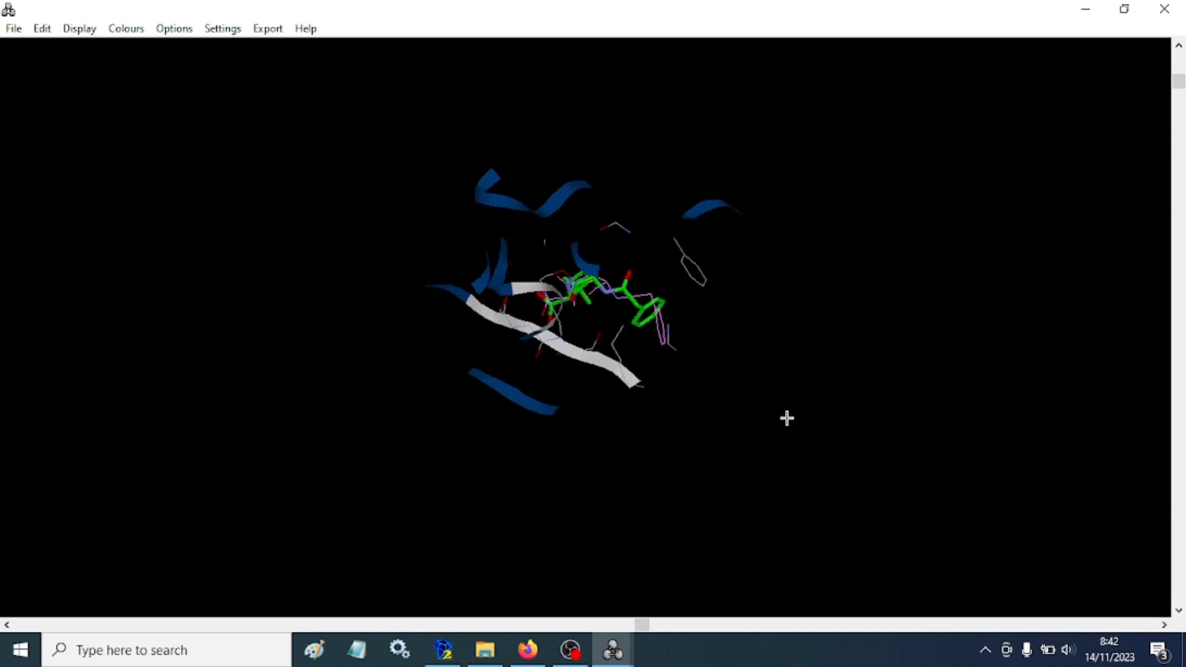
left_click_drag(479, 219, 472, 316)
left_click_drag(578, 254, 819, 190)
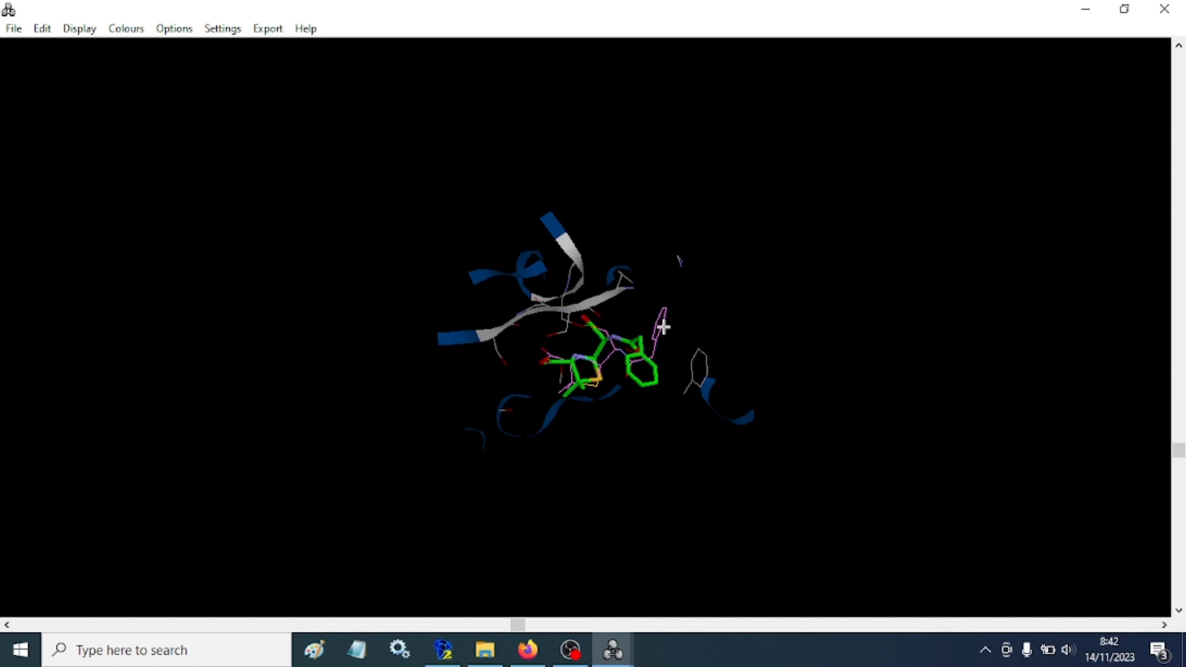
left_click_drag(736, 244, 682, 323)
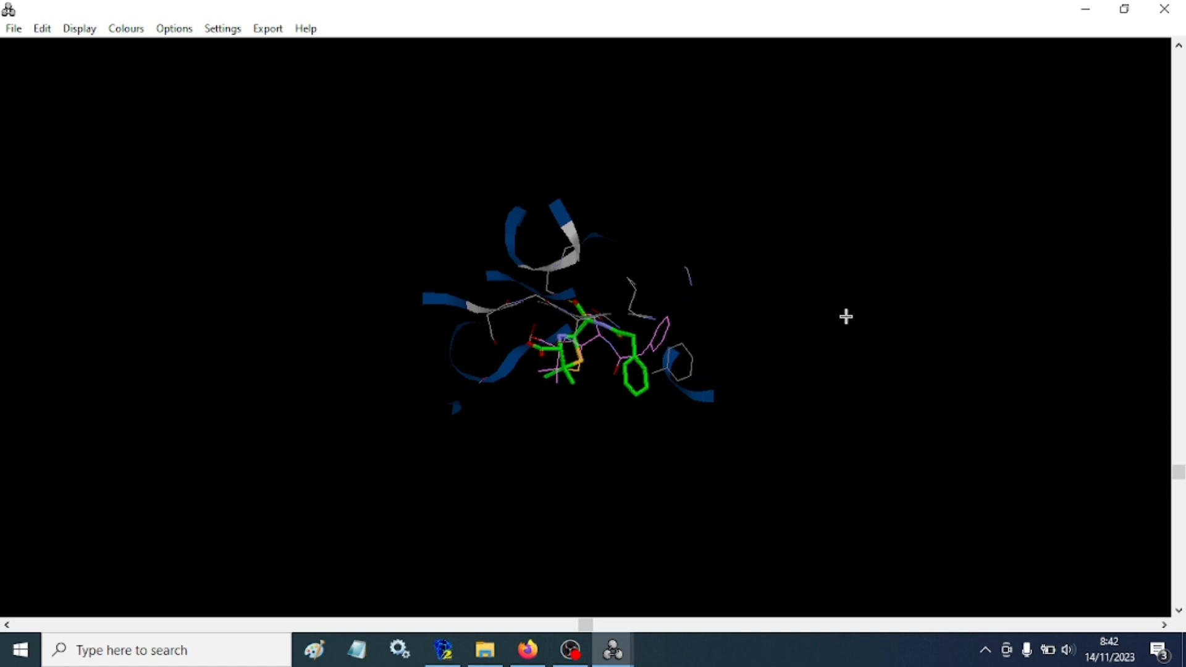
left_click_drag(553, 318, 763, 251)
left_click_drag(662, 346, 693, 287)
mouse_move(666, 339)
left_mouse_down()
mouse_move(667, 306)
mouse_move(658, 336)
left_mouse_up()
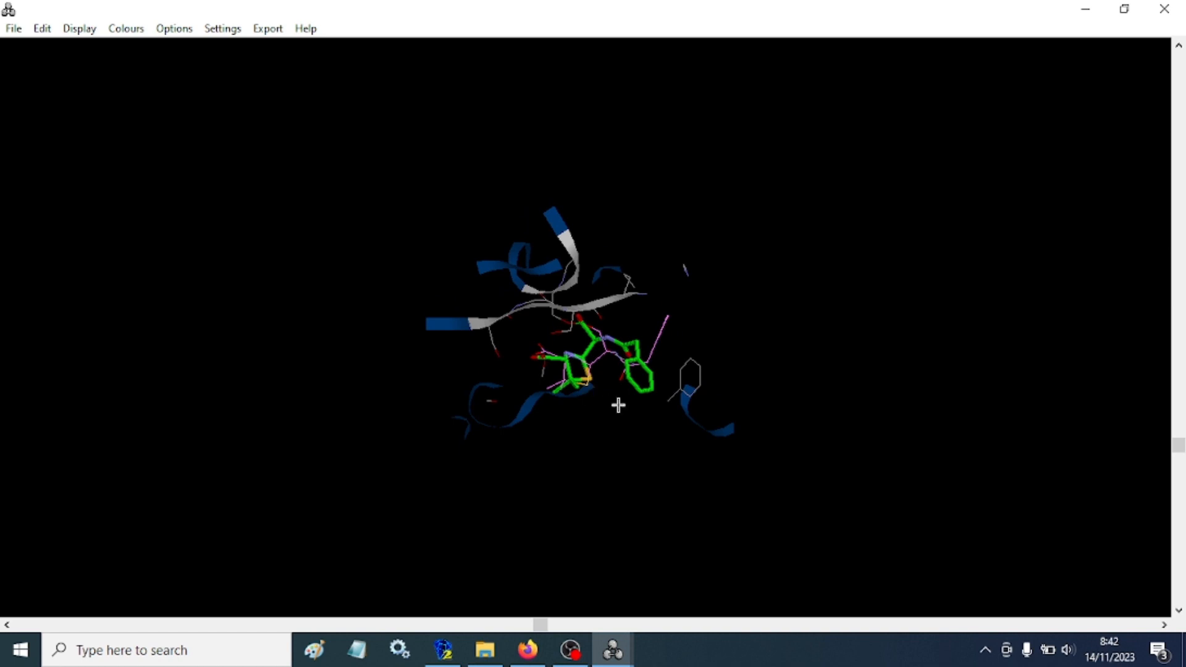
mouse_move(643, 400)
left_mouse_down()
mouse_move(596, 399)
mouse_move(657, 408)
left_mouse_up()
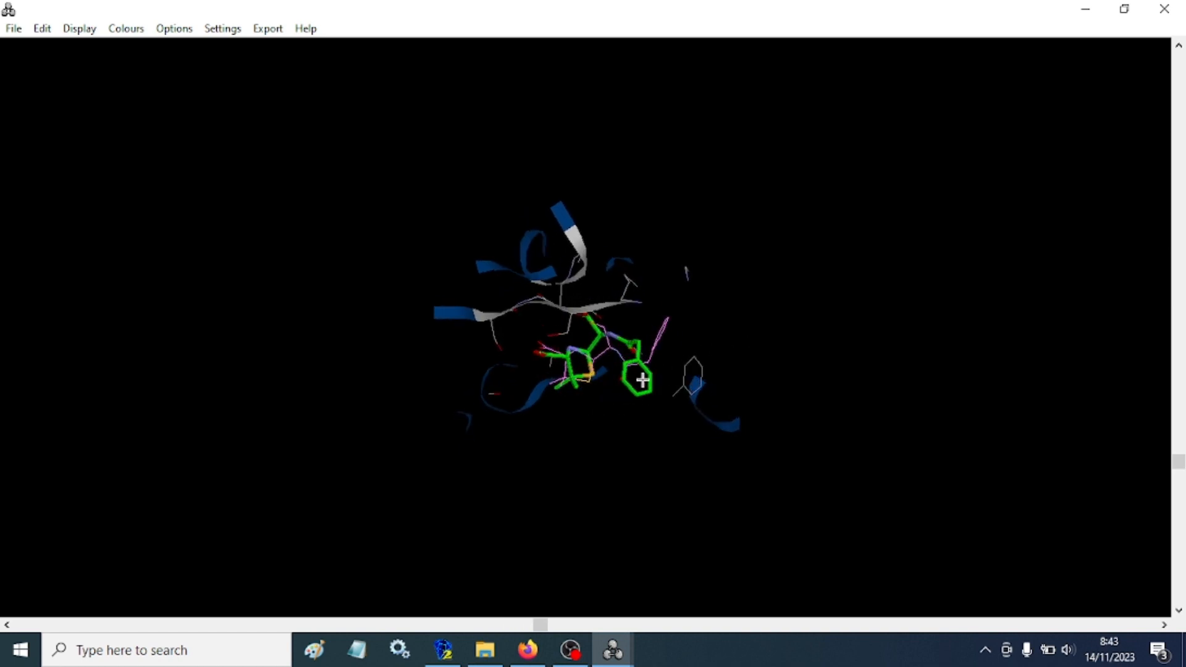
left_click_drag(751, 304, 793, 283)
left_click_drag(655, 272, 606, 350)
left_click_drag(701, 365, 920, 342)
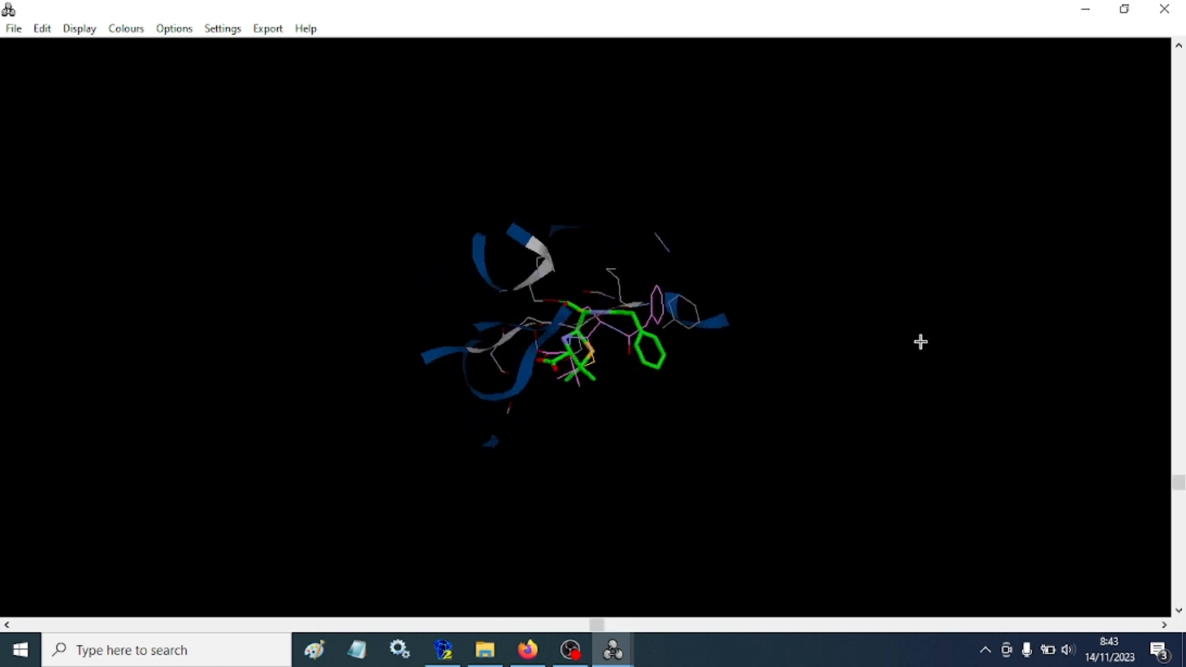
left_click_drag(745, 306, 475, 335)
left_click_drag(739, 301, 673, 376)
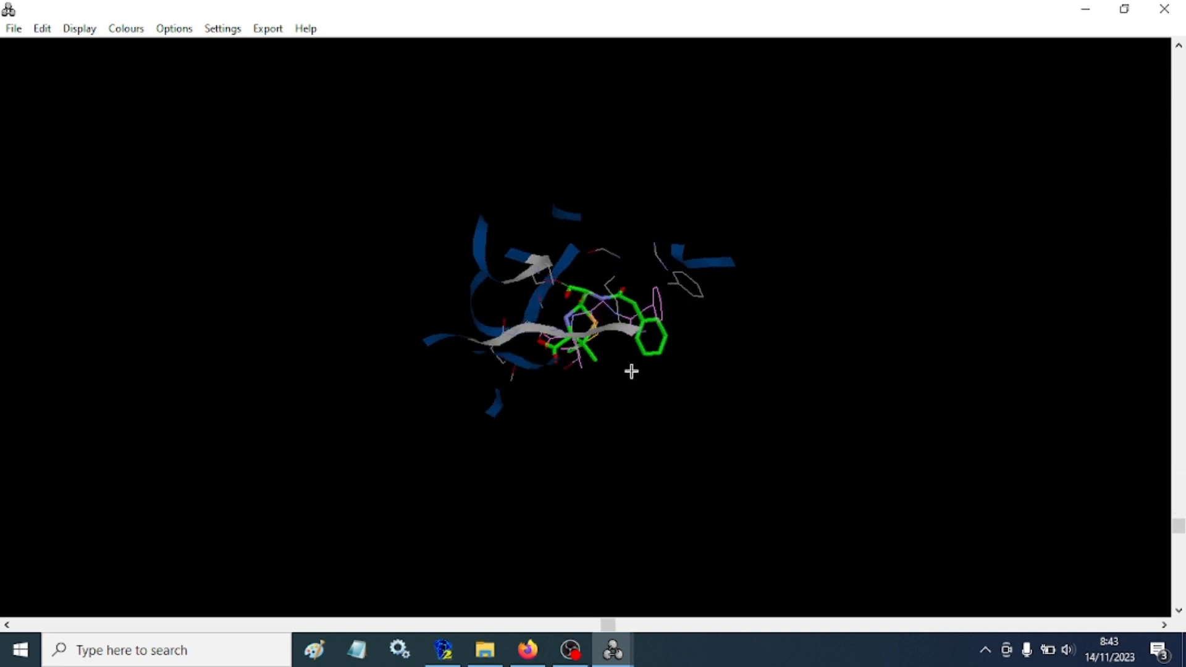
left_click_drag(413, 299, 683, 383)
left_click_drag(821, 331, 740, 361)
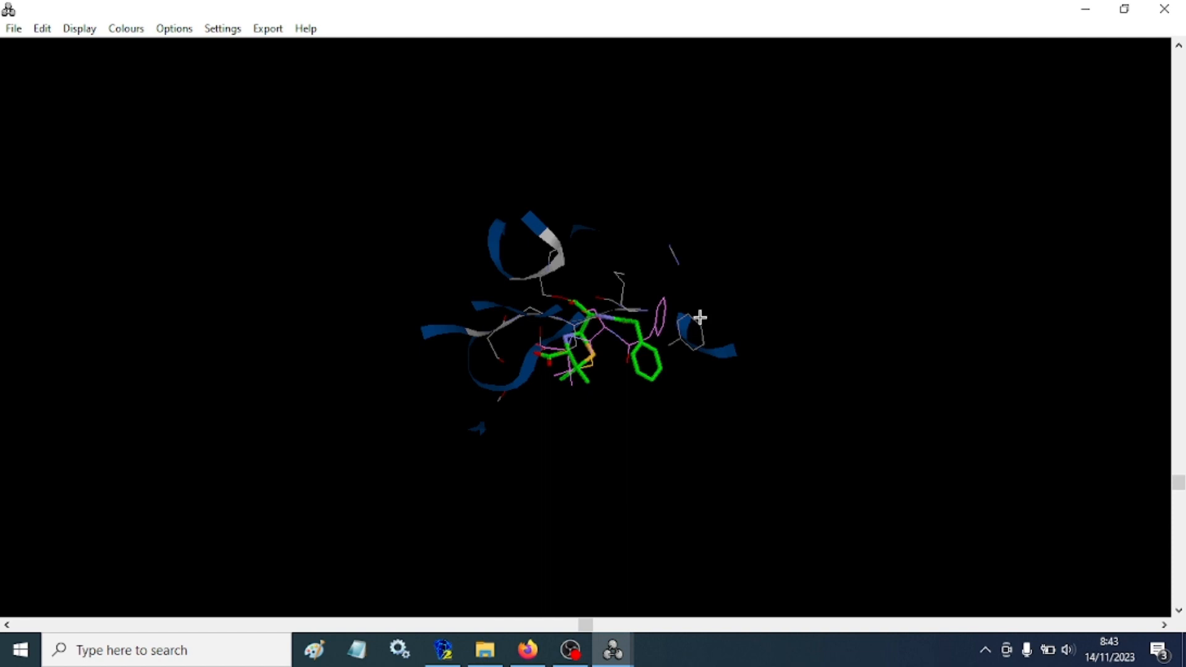
left_click_drag(713, 308, 676, 349)
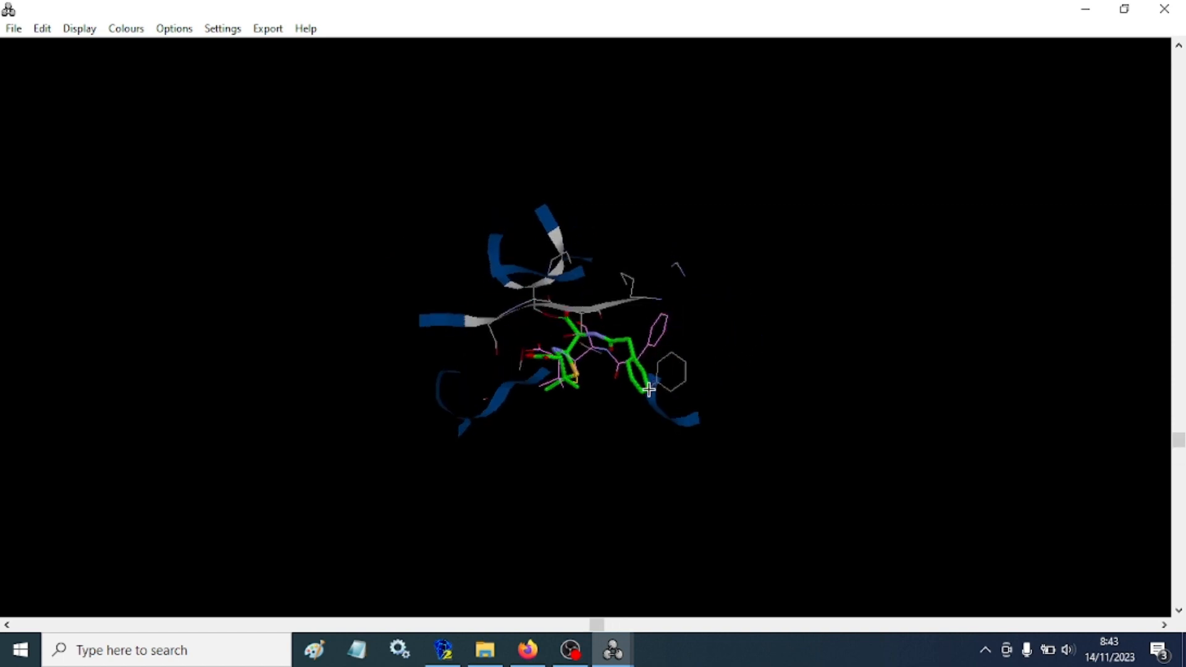
left_click_drag(697, 324, 736, 339)
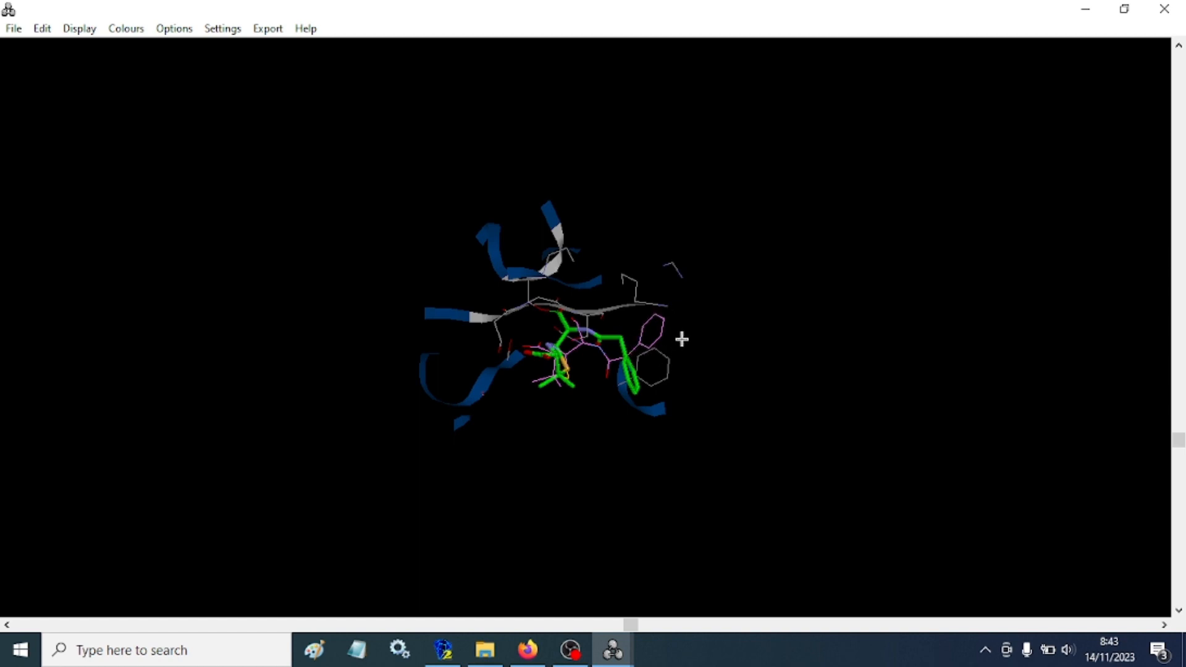
mouse_move(623, 356)
left_mouse_down()
mouse_move(580, 382)
mouse_move(601, 362)
mouse_move(652, 391)
mouse_move(625, 363)
left_mouse_up()
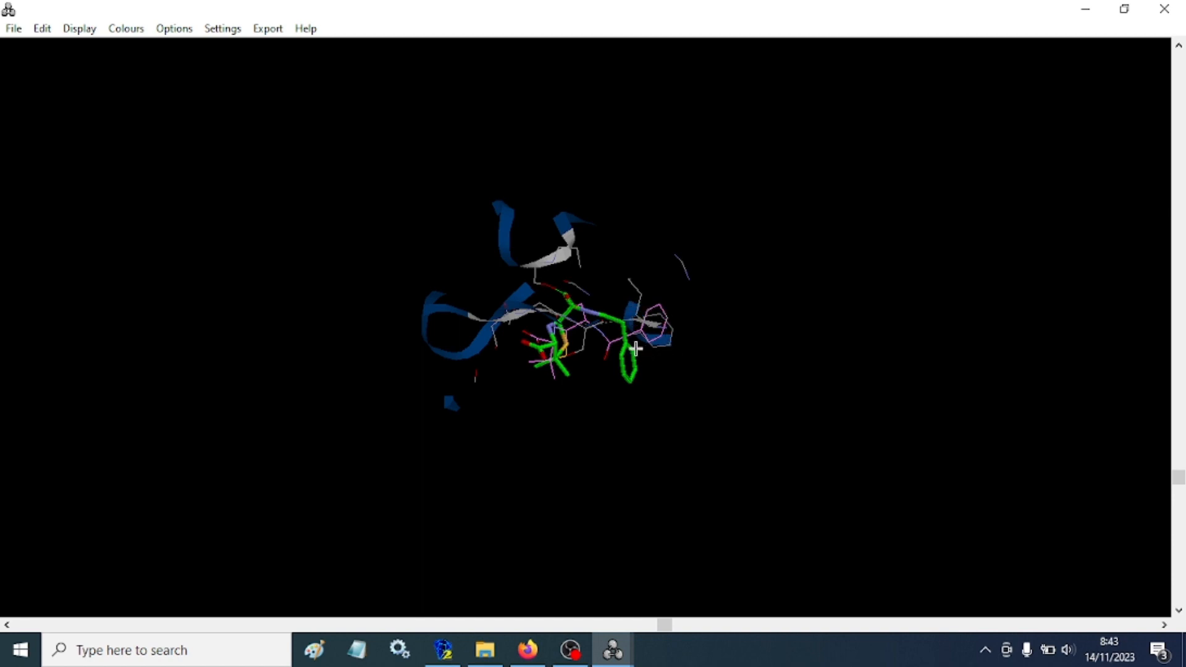
left_click_drag(566, 387, 494, 341)
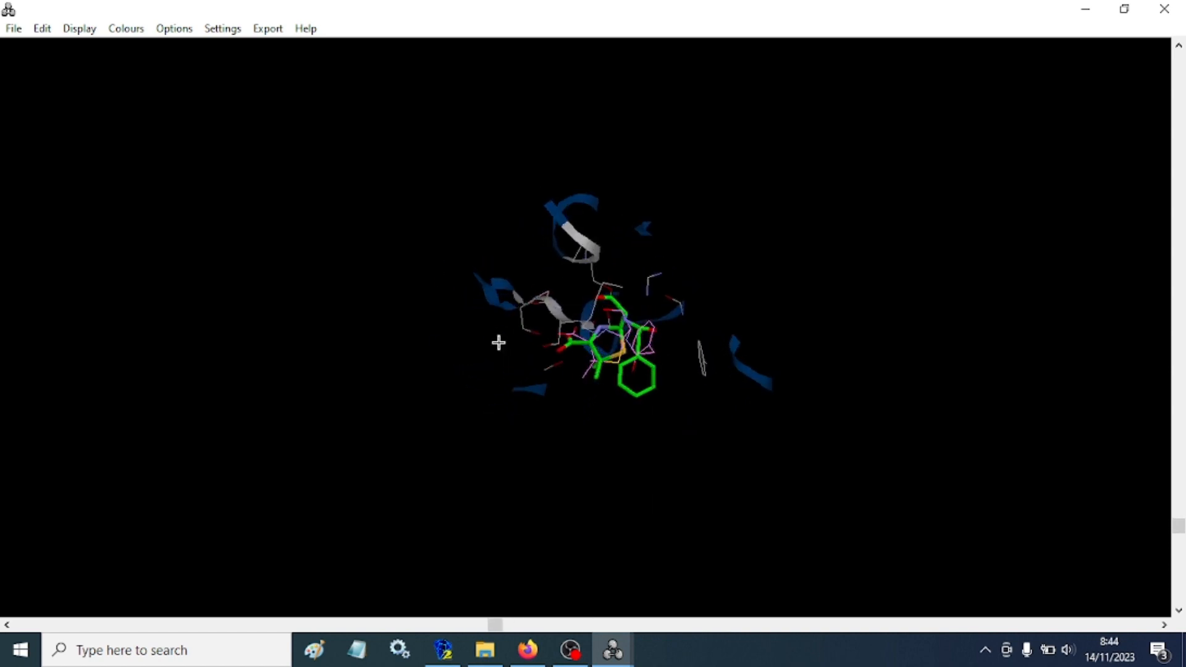
mouse_move(600, 382)
left_mouse_down()
mouse_move(575, 383)
mouse_move(606, 402)
mouse_move(615, 388)
left_mouse_up()
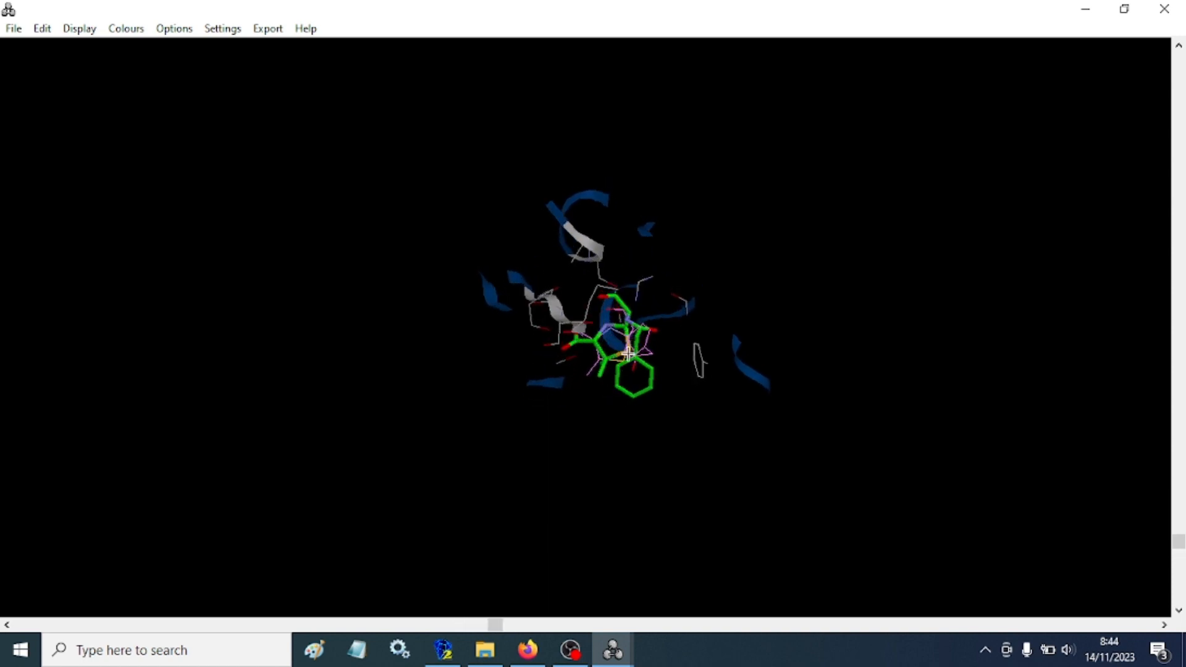
mouse_move(619, 364)
left_mouse_down()
mouse_move(639, 365)
mouse_move(605, 352)
mouse_move(701, 331)
mouse_move(627, 328)
mouse_move(649, 307)
mouse_move(657, 361)
mouse_move(630, 345)
mouse_move(615, 371)
left_mouse_up()
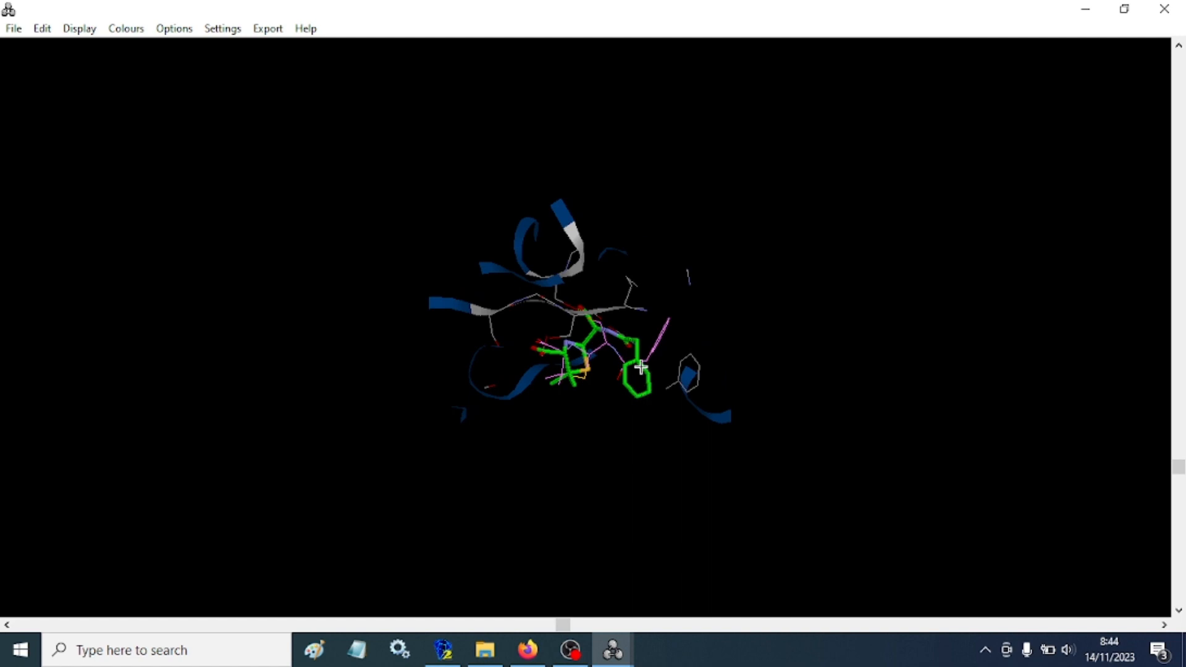
left_click_drag(643, 383, 680, 400)
left_click_drag(612, 371, 643, 381)
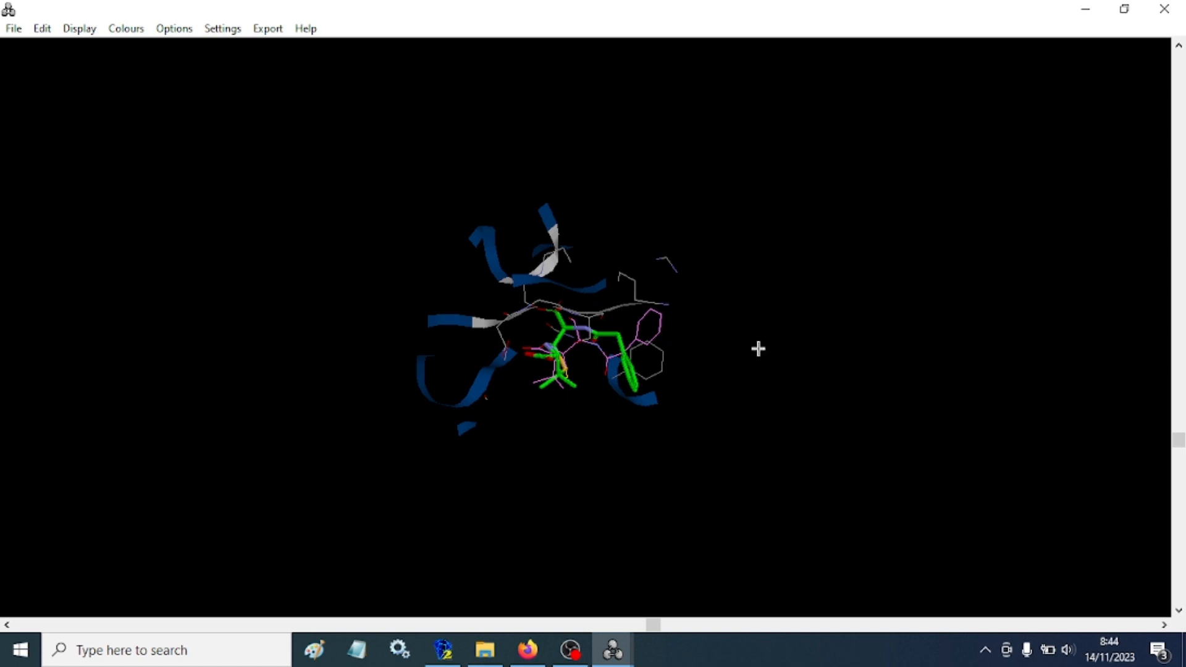
left_click_drag(763, 335, 759, 291)
left_click_drag(569, 231, 598, 289)
left_click_drag(630, 233, 665, 264)
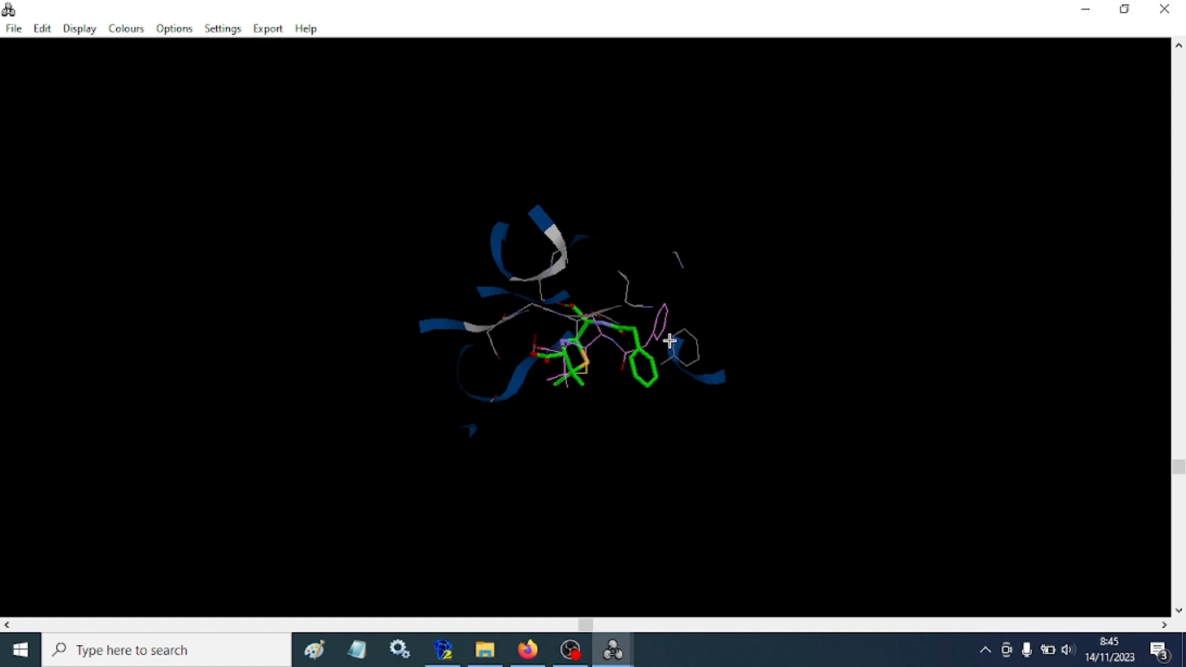
left_click_drag(593, 328, 698, 367)
left_click_drag(625, 409, 590, 381)
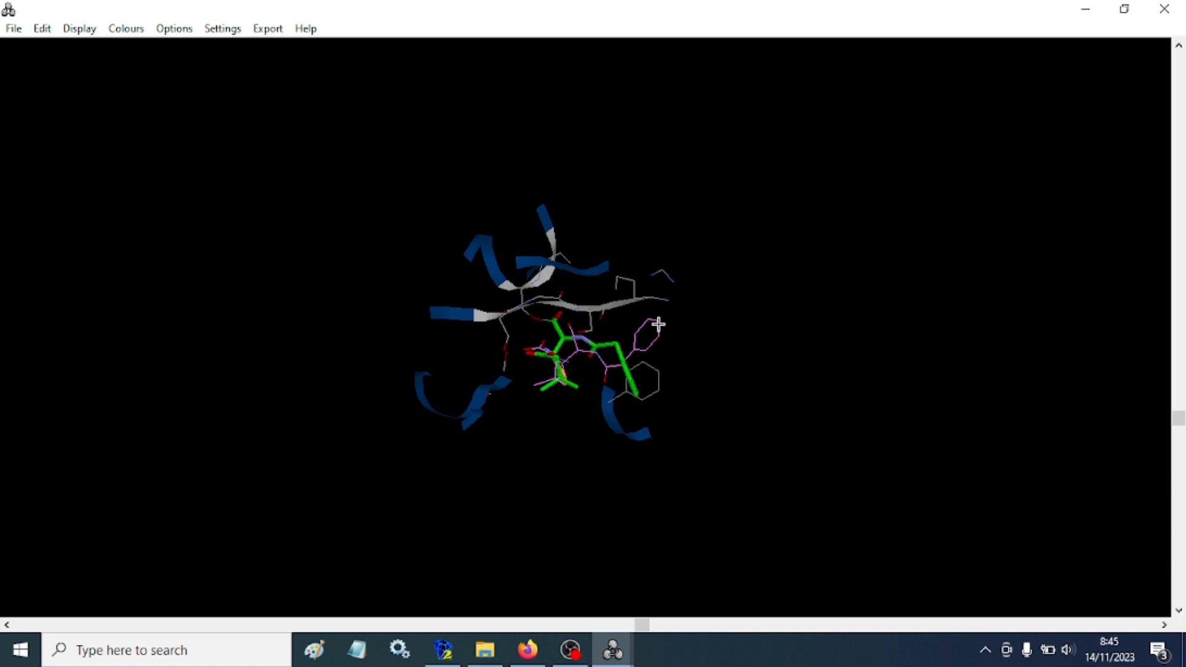
left_click_drag(575, 321, 649, 352)
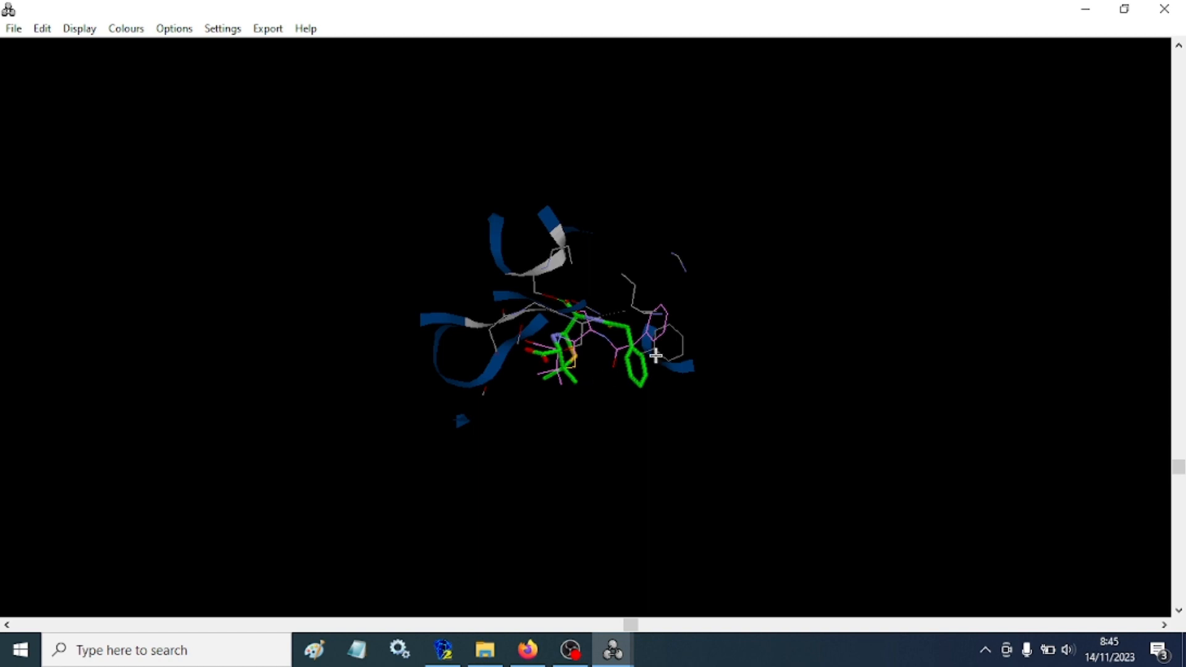
left_click_drag(558, 364, 460, 354)
left_click_drag(664, 311, 657, 358)
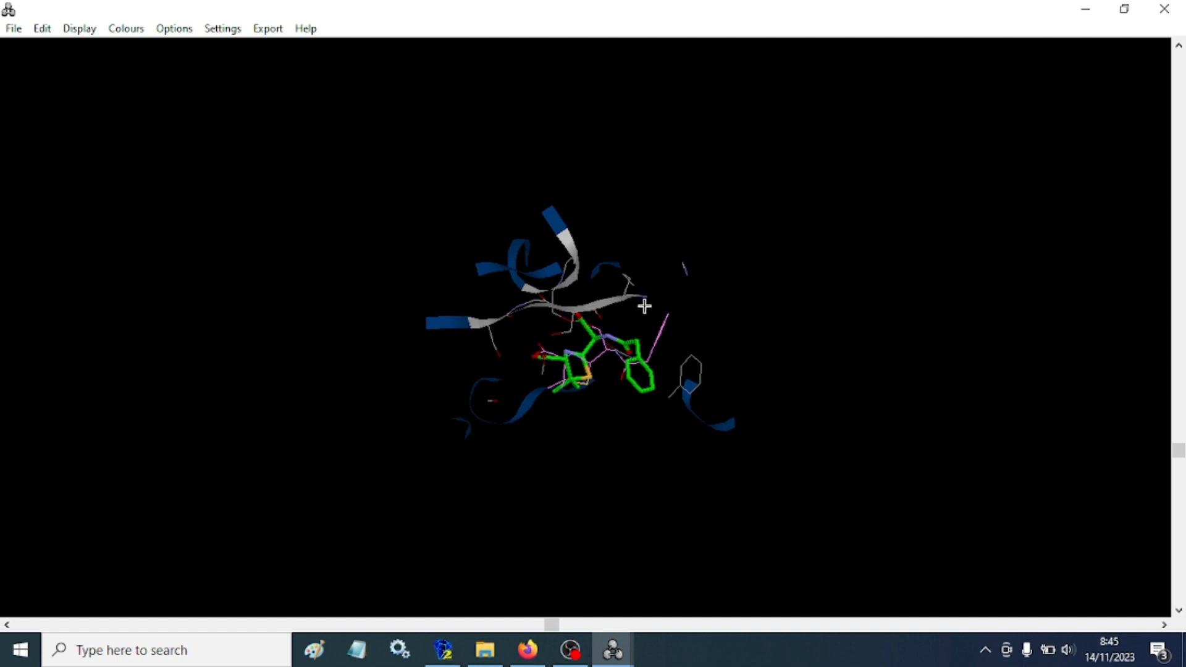
left_click_drag(643, 305, 651, 336)
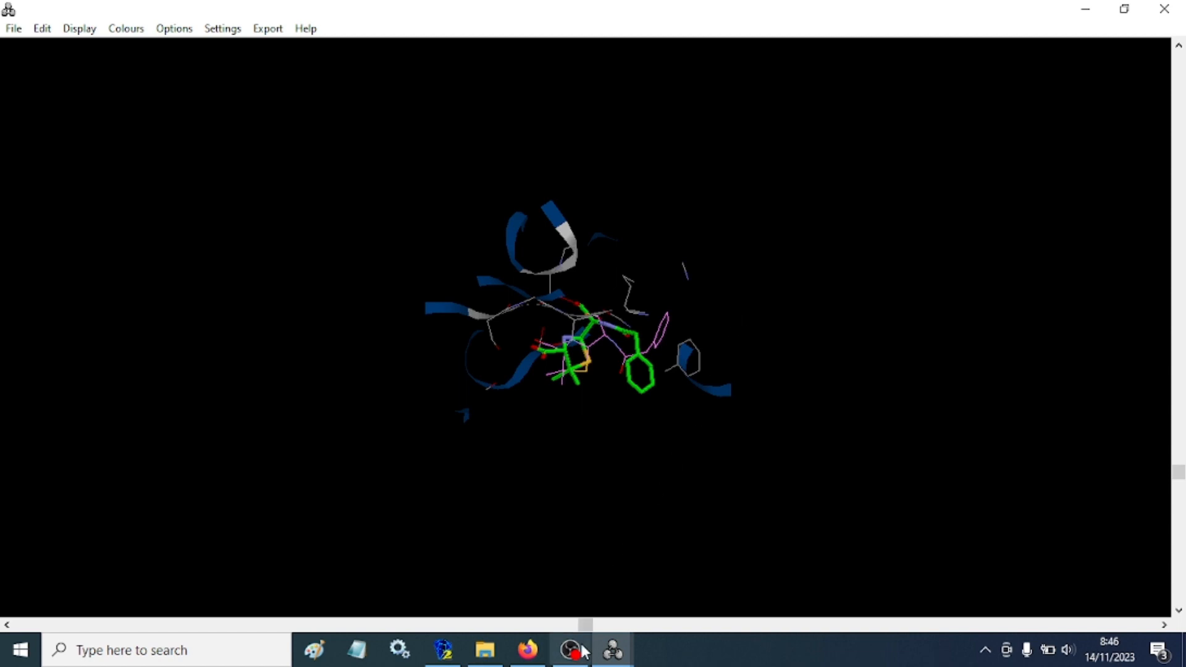
mouse_move(578, 650)
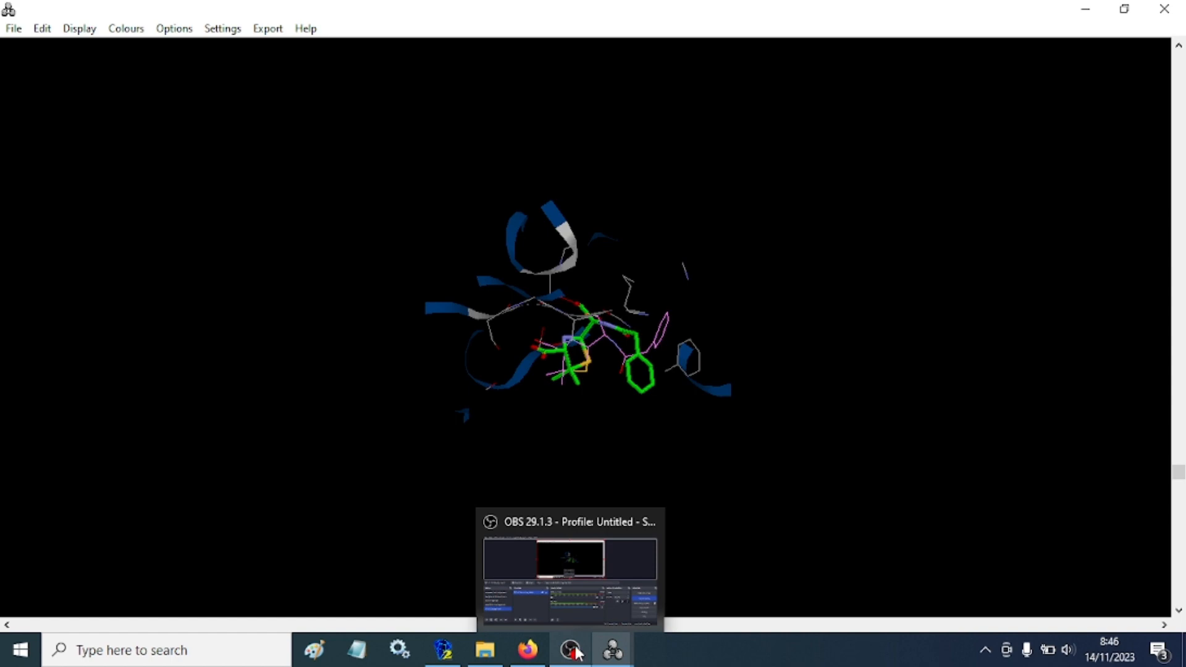